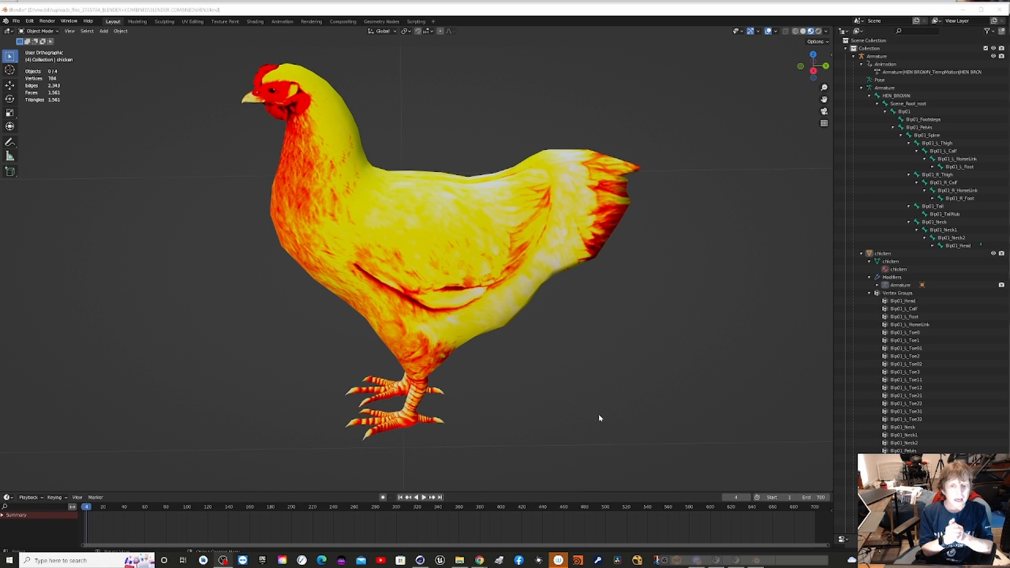
Check the downloaded models folder and examine the full chicken model from a distance in the scene
left_click(459, 560)
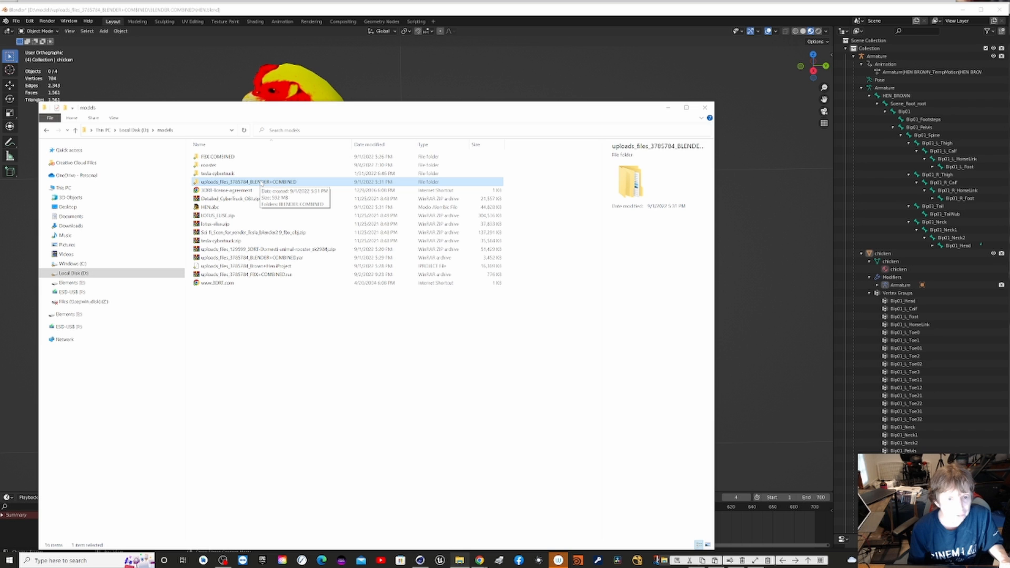
left_click(368, 17)
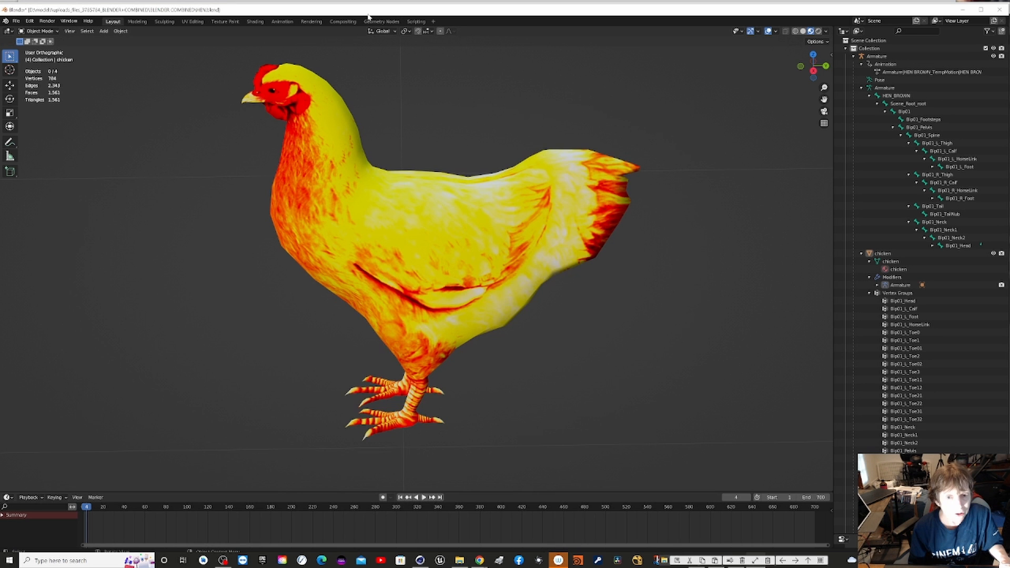
scroll(191, 231, "down", 4)
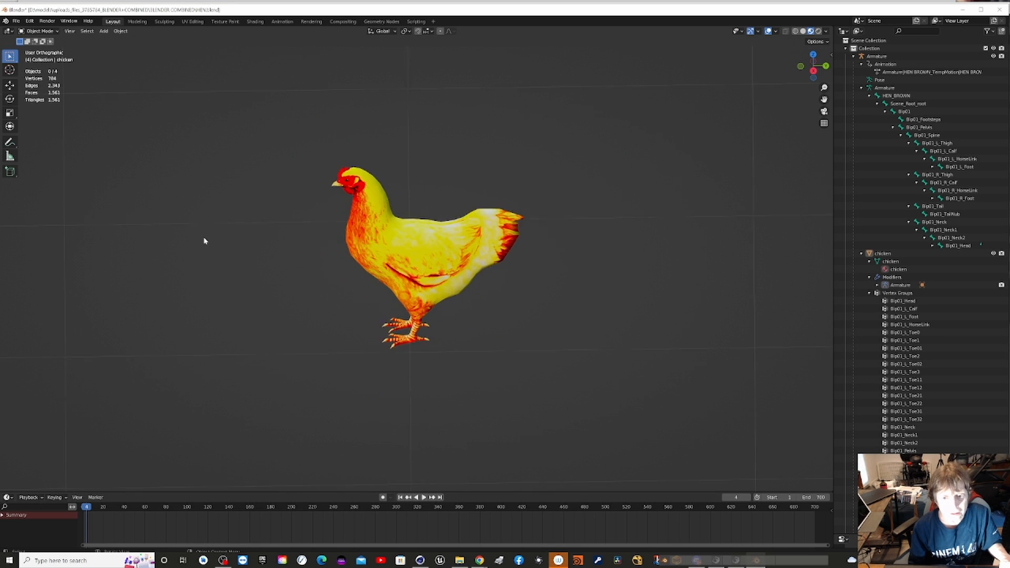
scroll(206, 241, "down", 15)
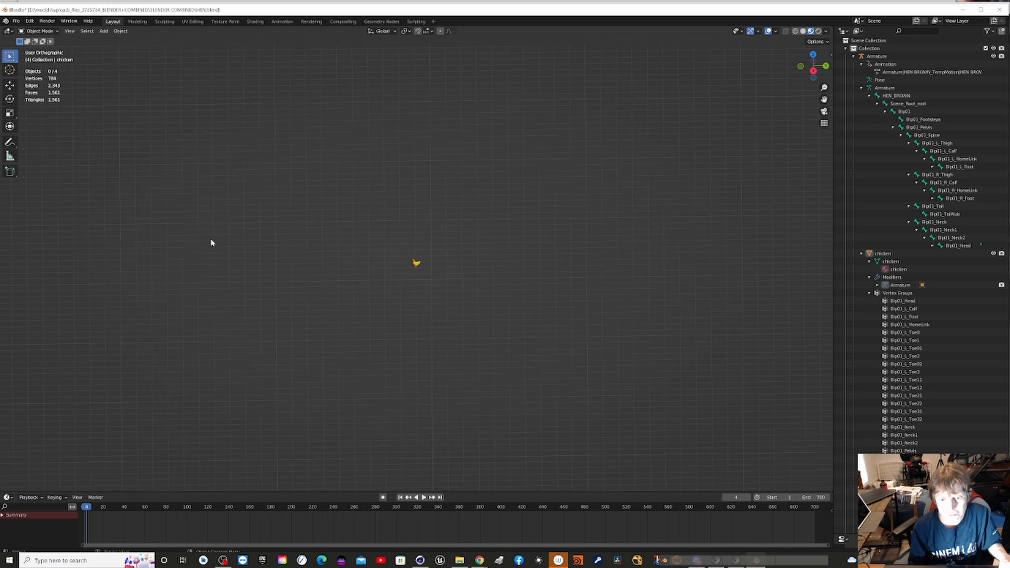
scroll(211, 242, "up", 3)
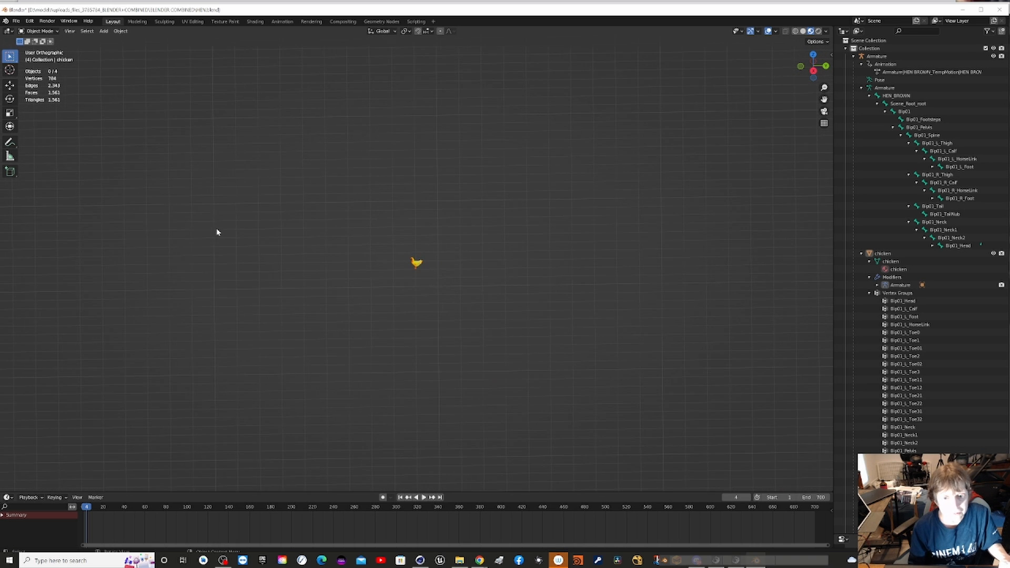
scroll(218, 232, "up", 3)
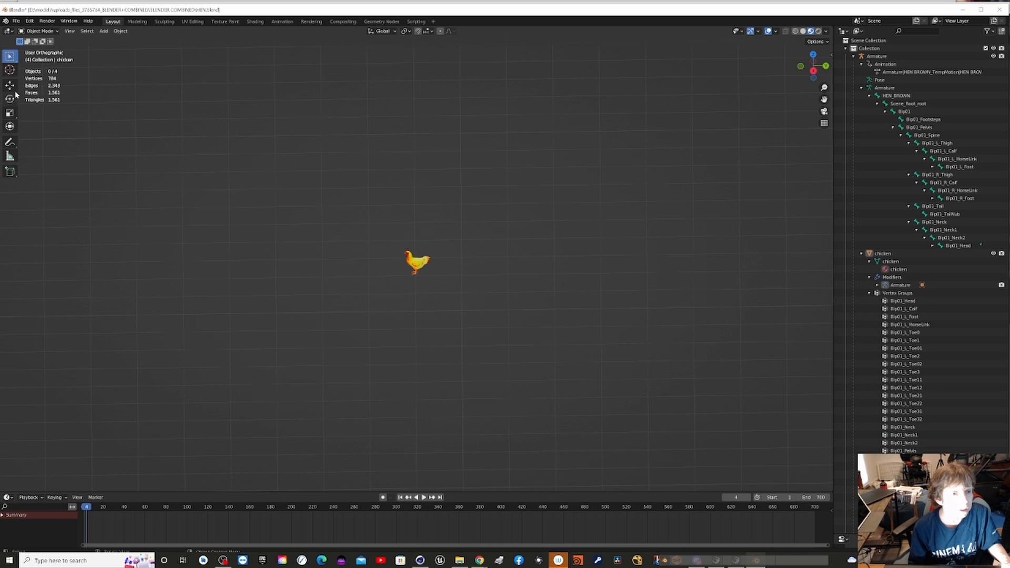
Select the chicken mesh with the Move tool active and examine where its origin lies relative to the body
left_click(10, 85)
scroll(182, 270, "down", 2)
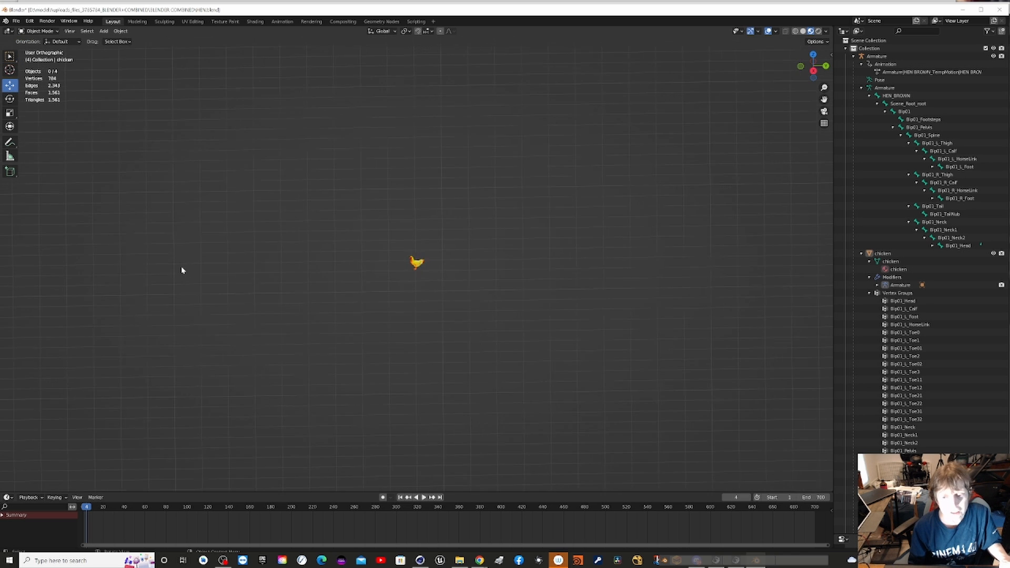
scroll(181, 270, "down", 4)
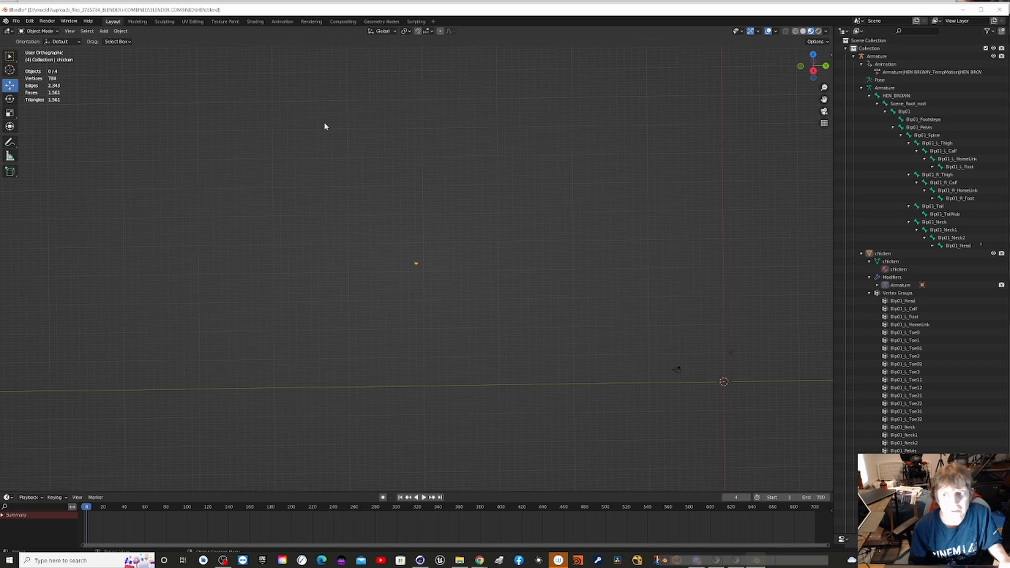
left_click(896, 254)
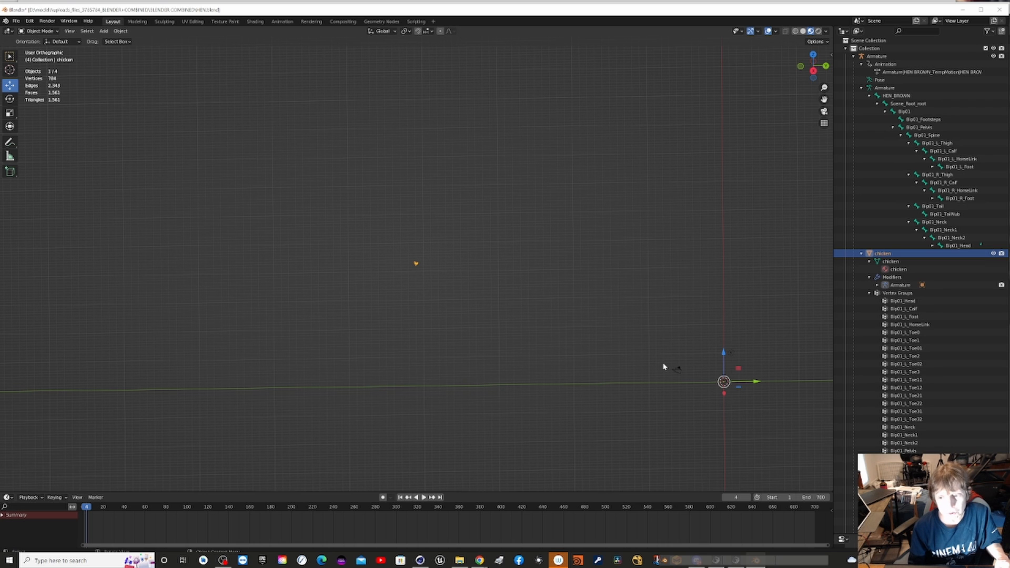
scroll(651, 353, "up", 1)
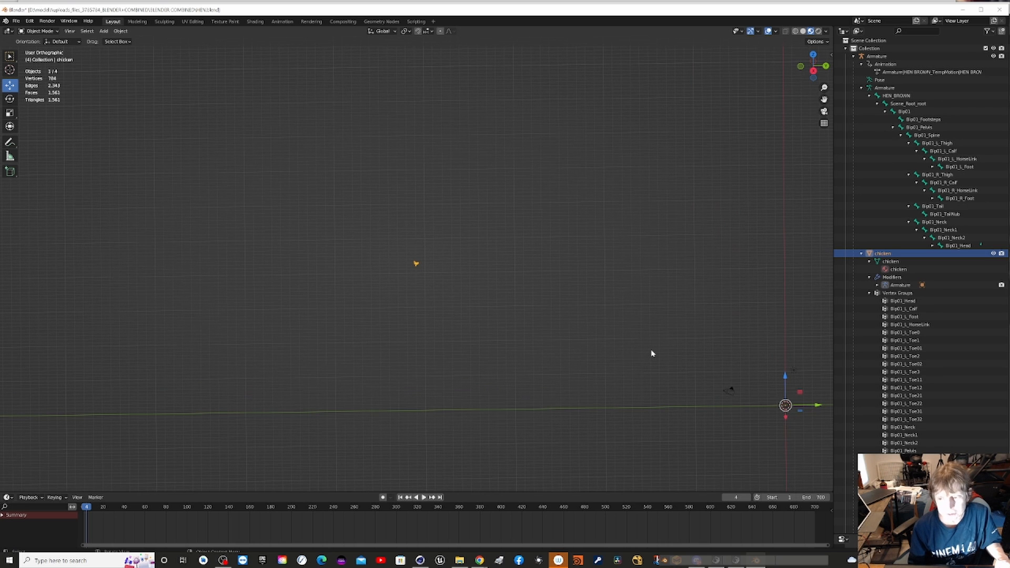
left_click(824, 42)
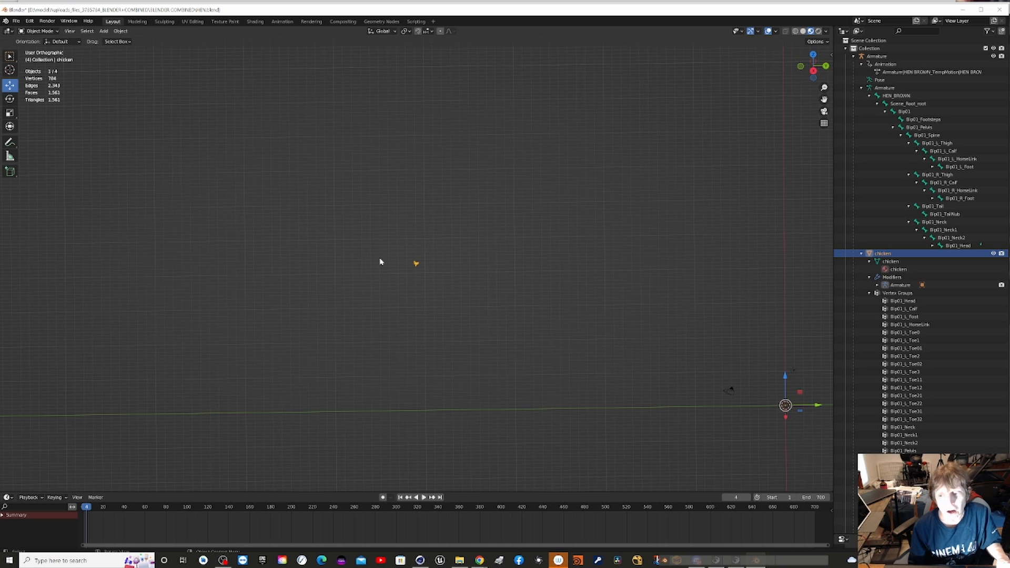
Set the chicken mesh's origin to its Center of Mass (Surface)
scroll(344, 300, "up", 12)
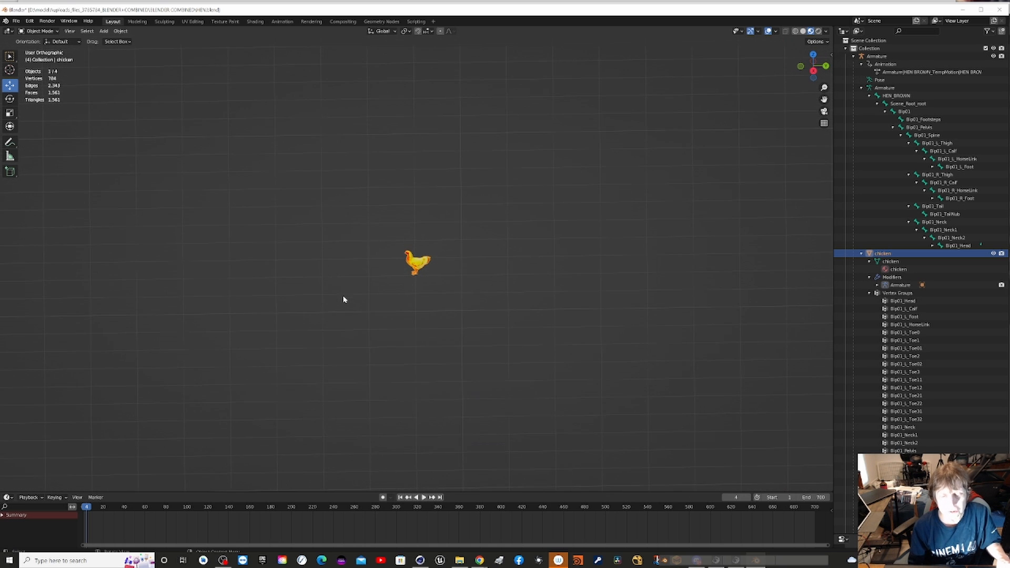
scroll(339, 292, "up", 7)
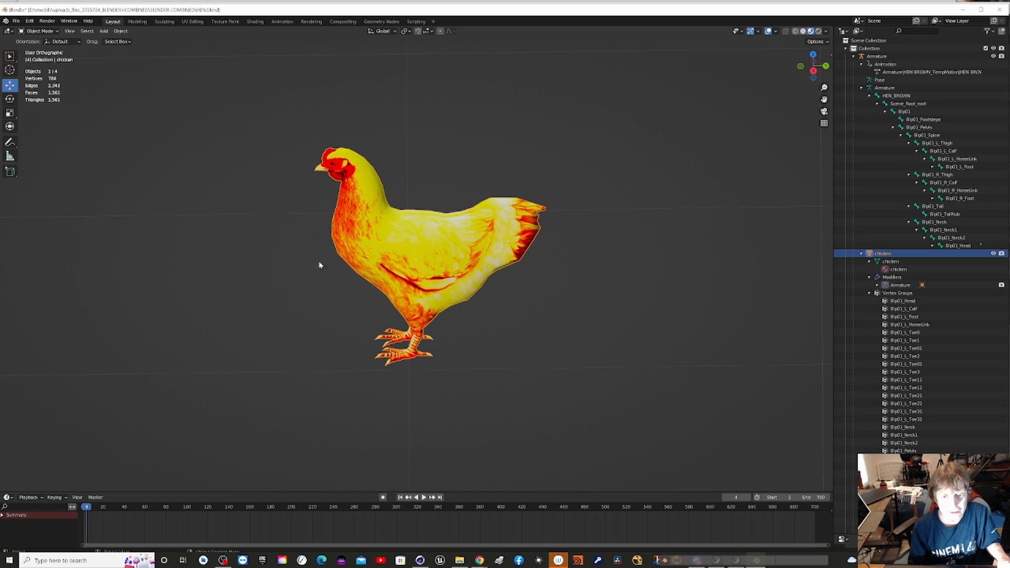
right_click(428, 248)
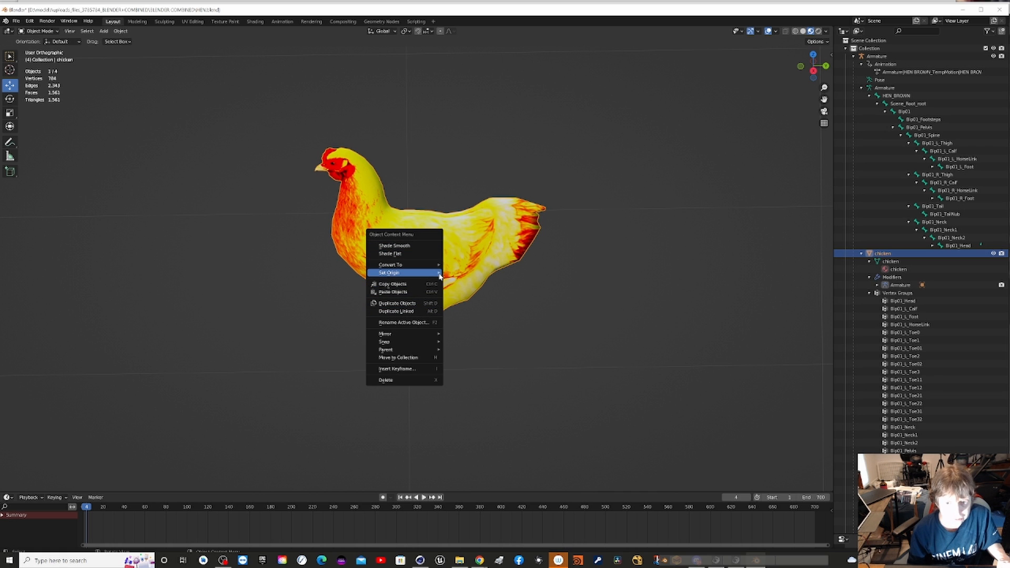
mouse_move(440, 275)
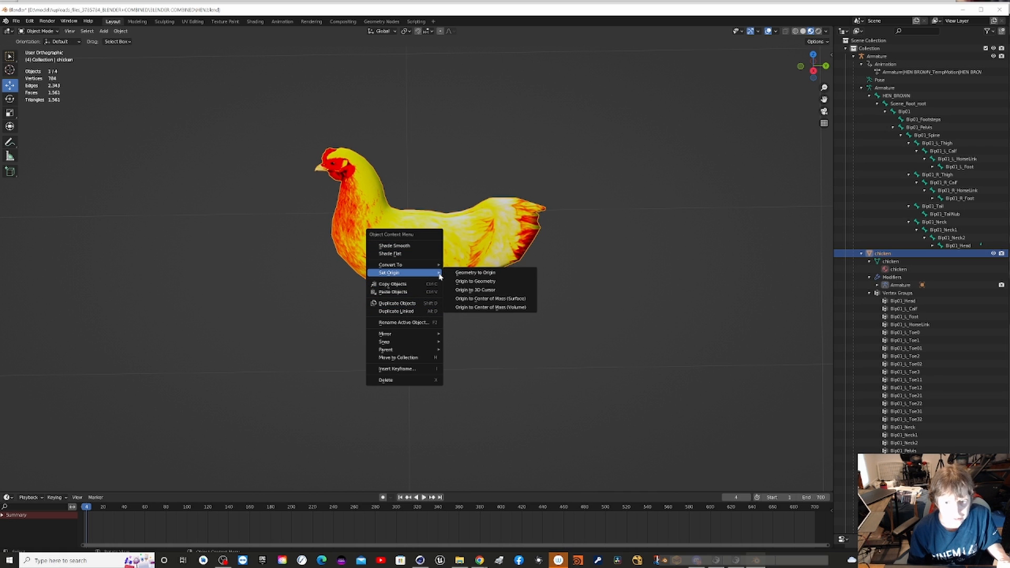
left_click(492, 299)
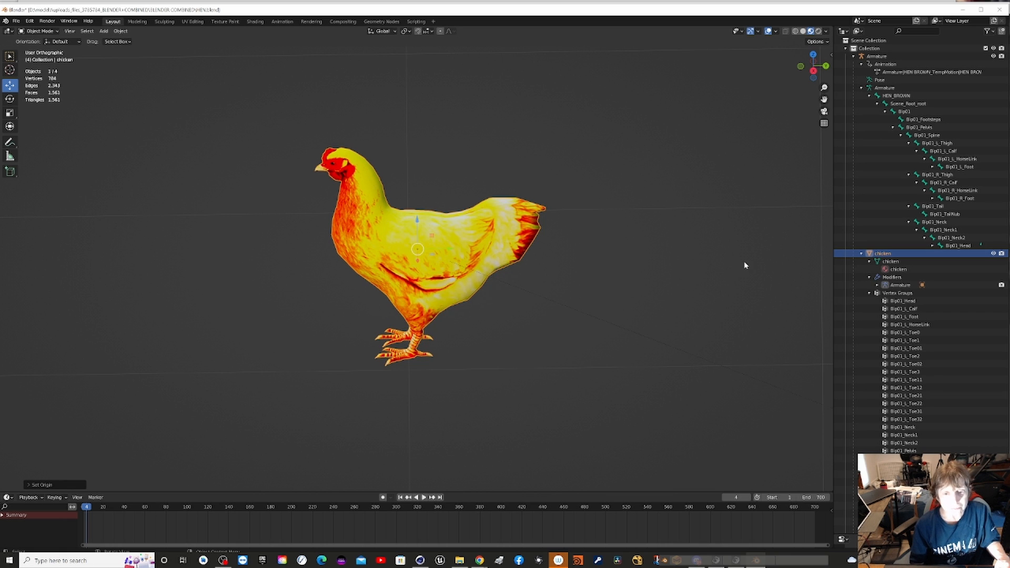
Activate the Rotate tool and inspect the chicken and its rotation gizmo from several angles
left_click(9, 101)
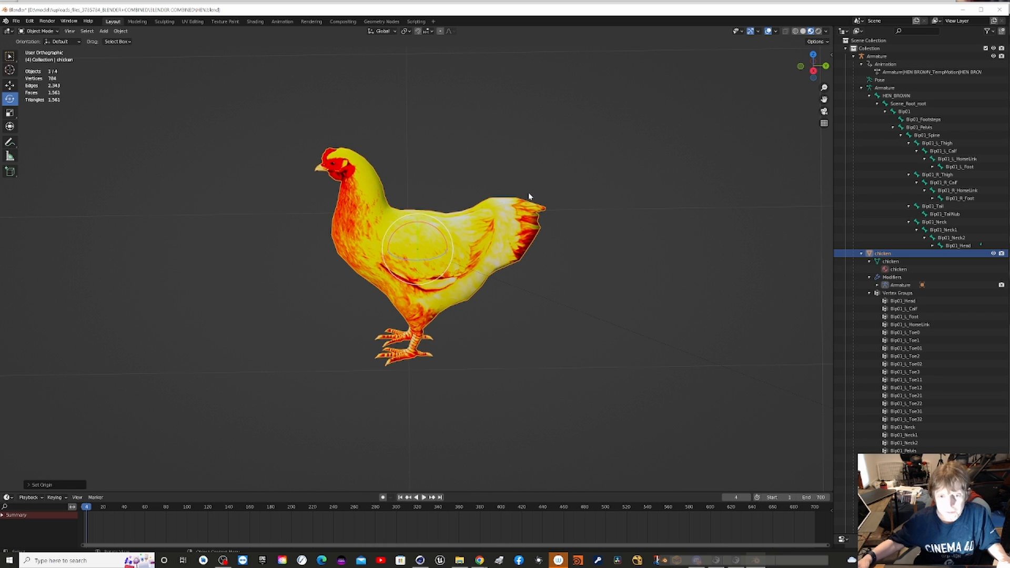
middle_click_drag(530, 195, 529, 195)
middle_click_drag(441, 201, 413, 190)
scroll(414, 188, "down", 4)
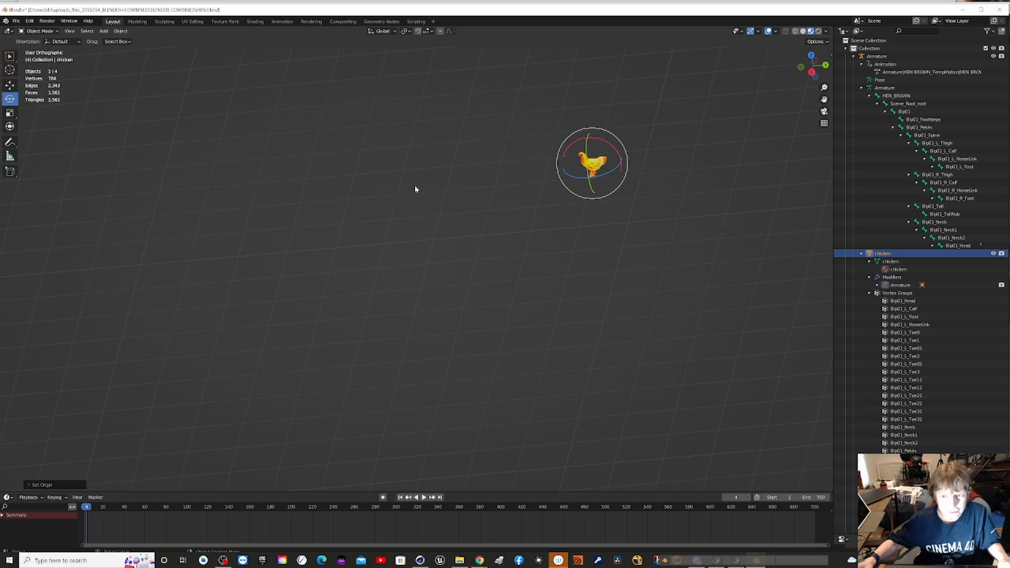
scroll(422, 185, "down", 3)
scroll(431, 202, "down", 1)
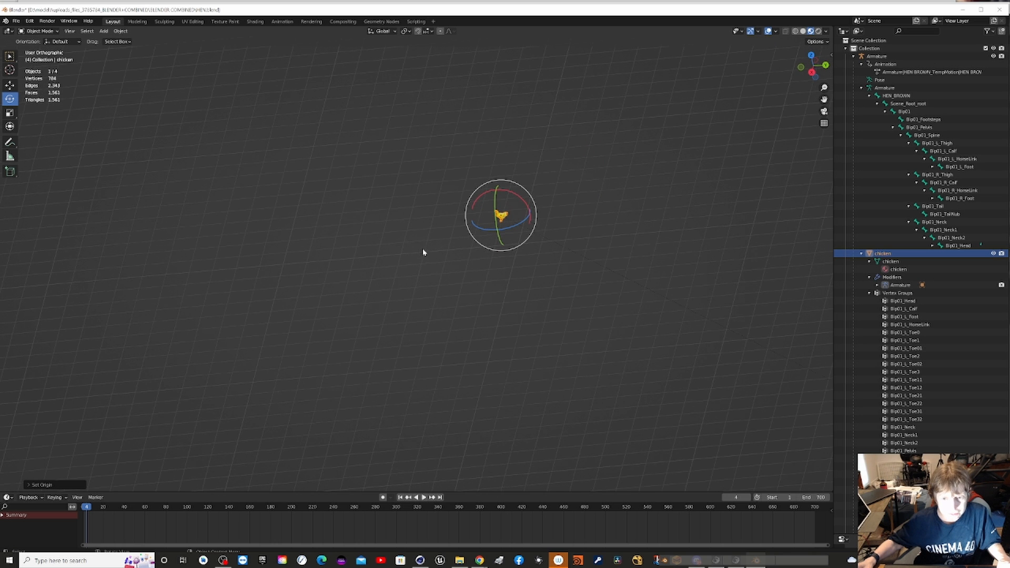
middle_click_drag(428, 242, 452, 190)
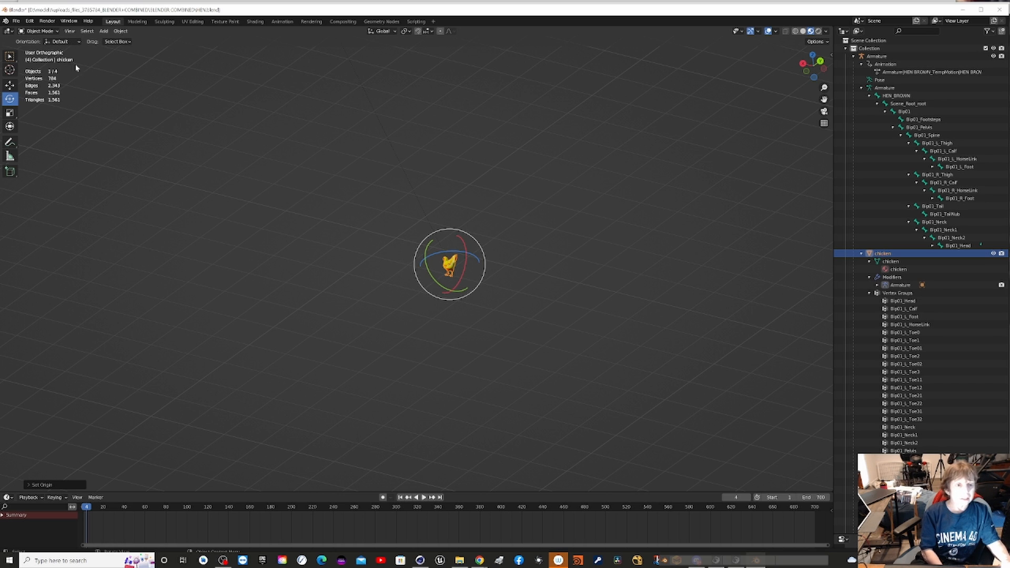
Reopen the recent file HEN.blend without saving the current changes
left_click(18, 23)
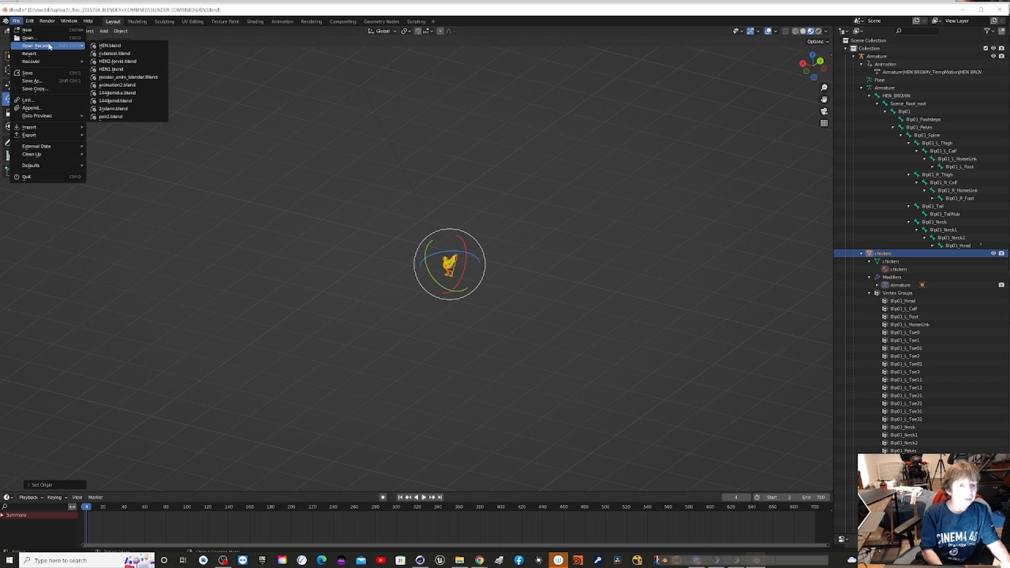
mouse_move(81, 47)
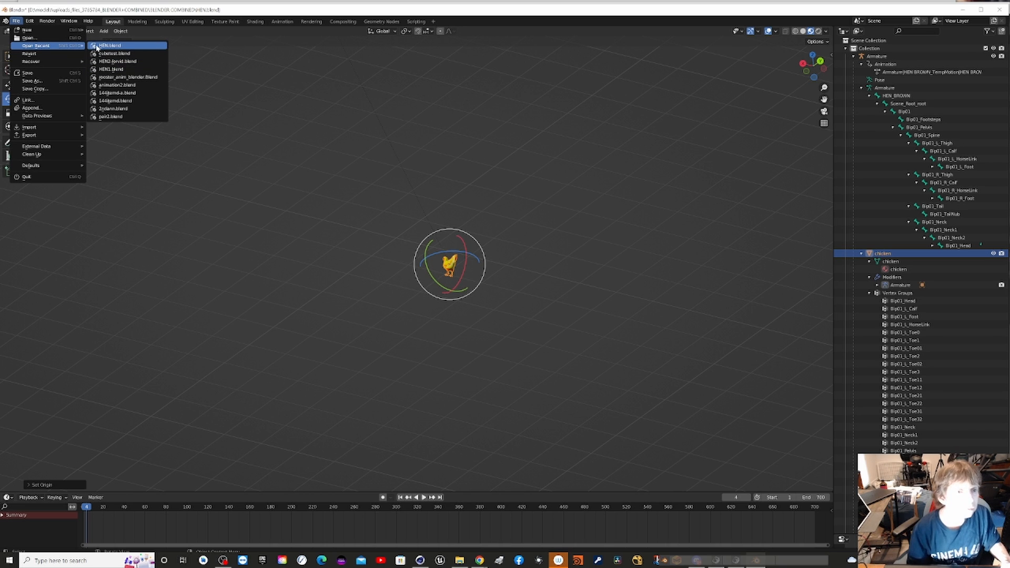
left_click(105, 46)
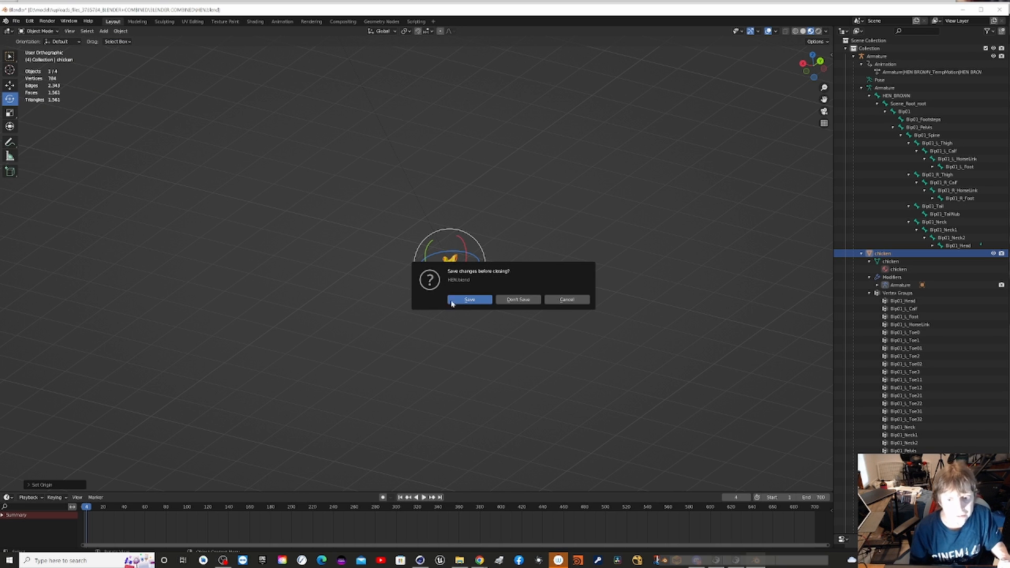
left_click(524, 300)
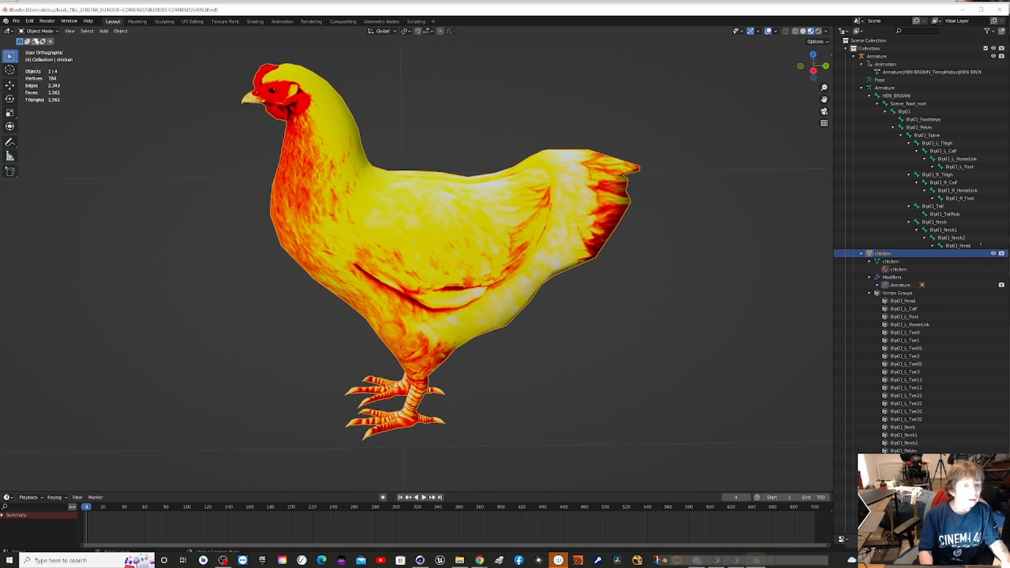
Switch the chicken mesh to Edit Mode and activate the Rotate tool
left_click(53, 33)
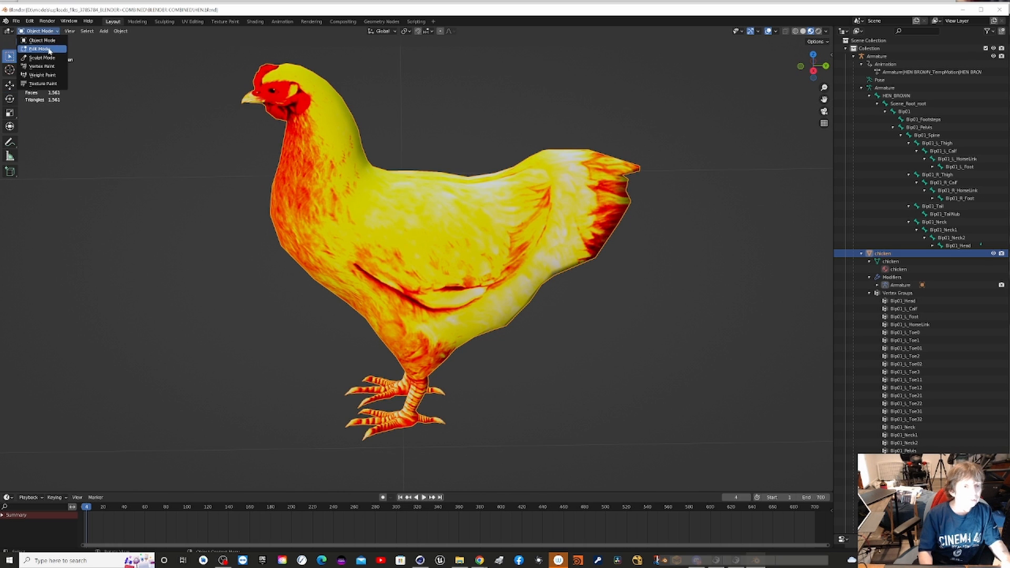
left_click(49, 51)
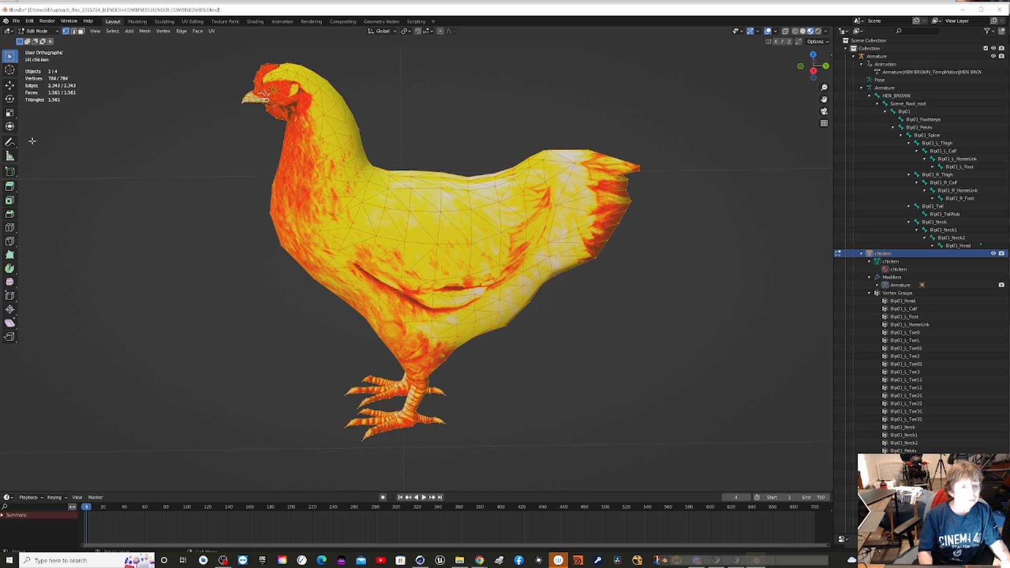
left_click(11, 100)
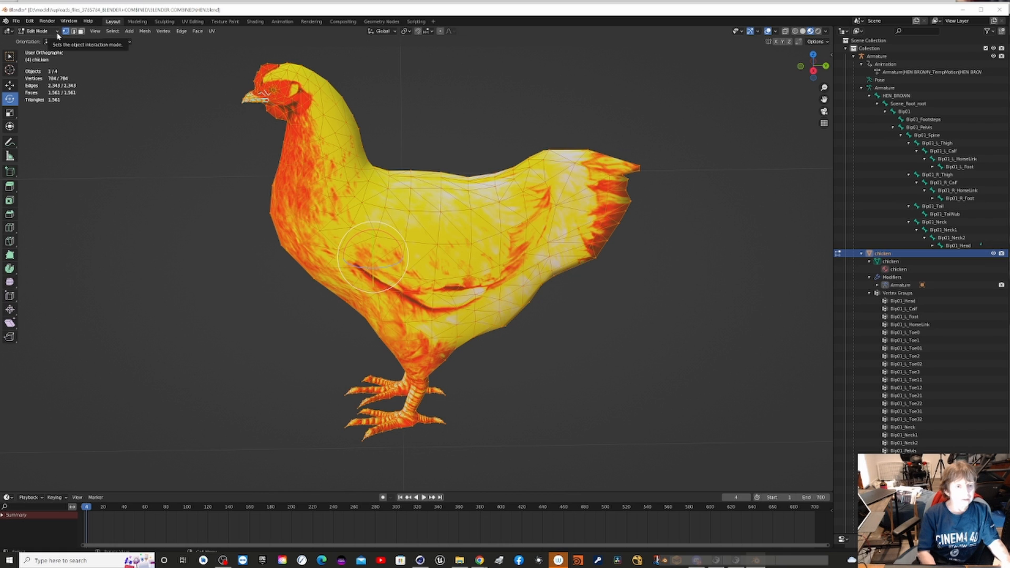
Open the recent file HEN1.blend without saving the changes to HEN.blend
left_click(18, 21)
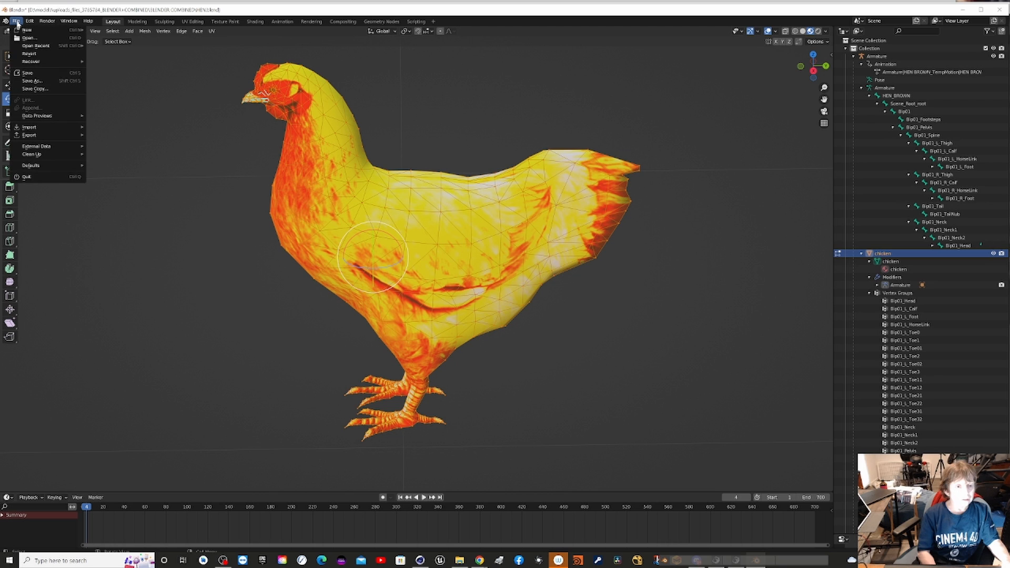
mouse_move(71, 50)
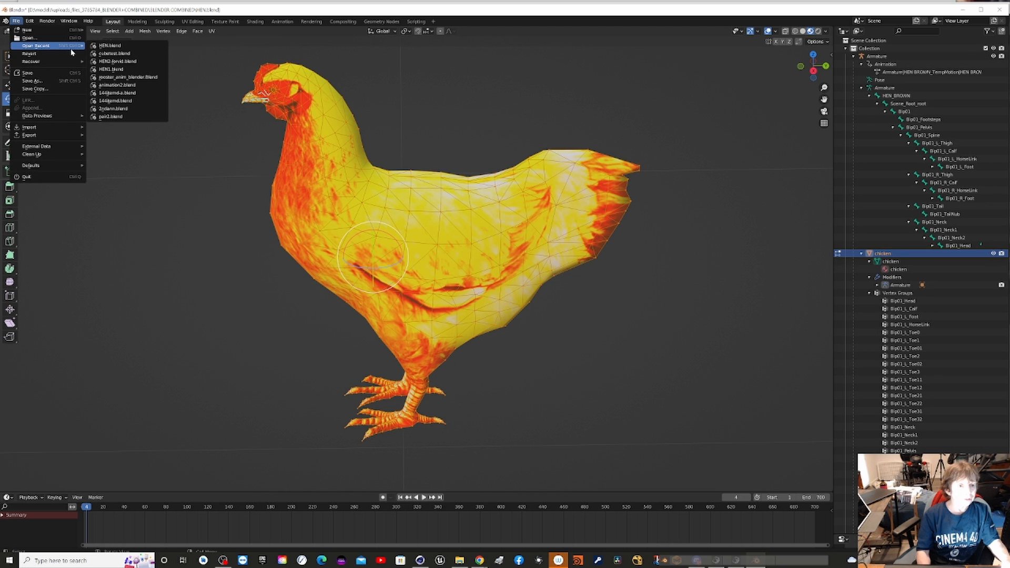
left_click(121, 69)
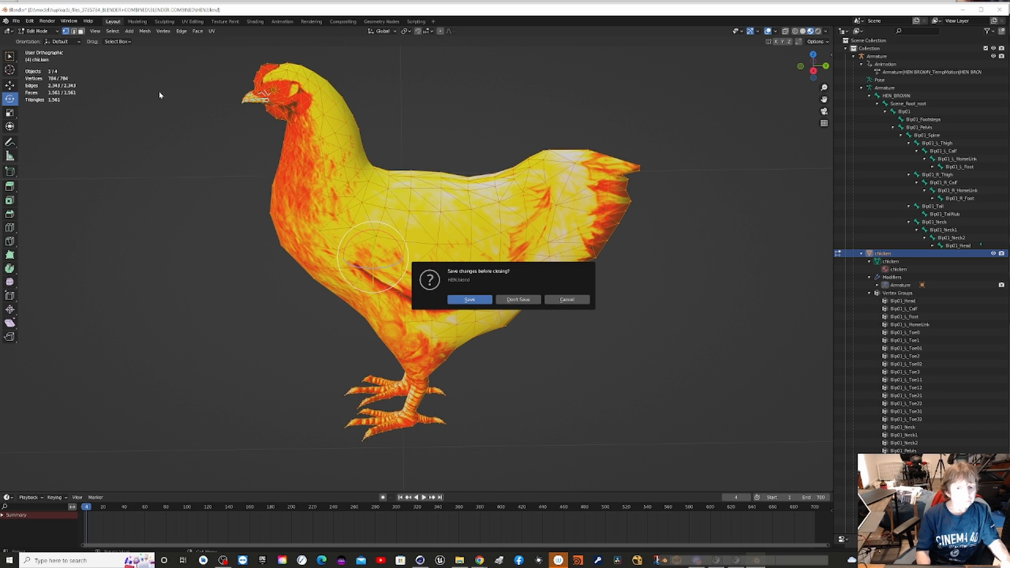
left_click(518, 300)
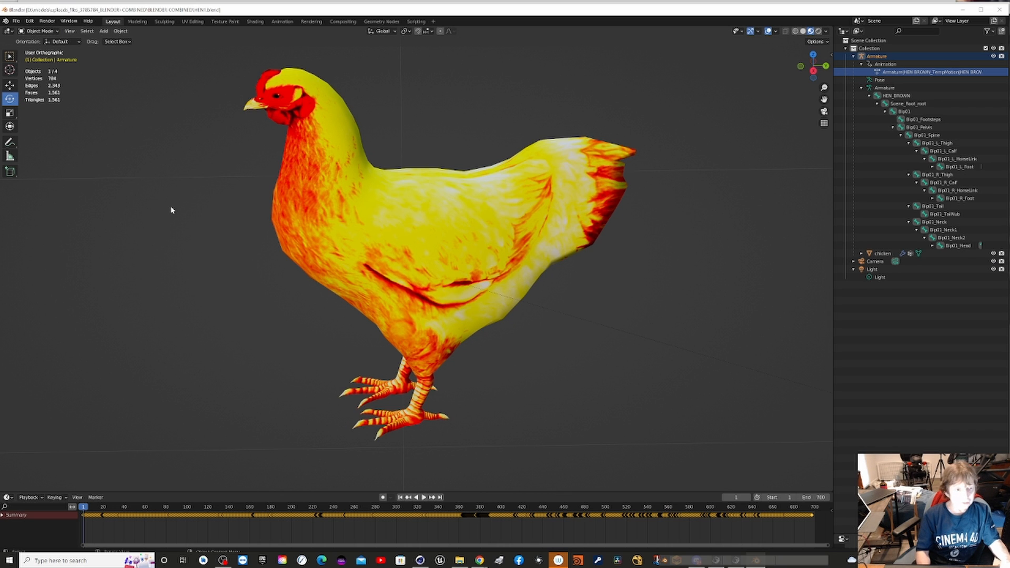
Select the chicken mesh and start an FBX export with the file name HEN4.fbx
scroll(171, 210, "down", 2)
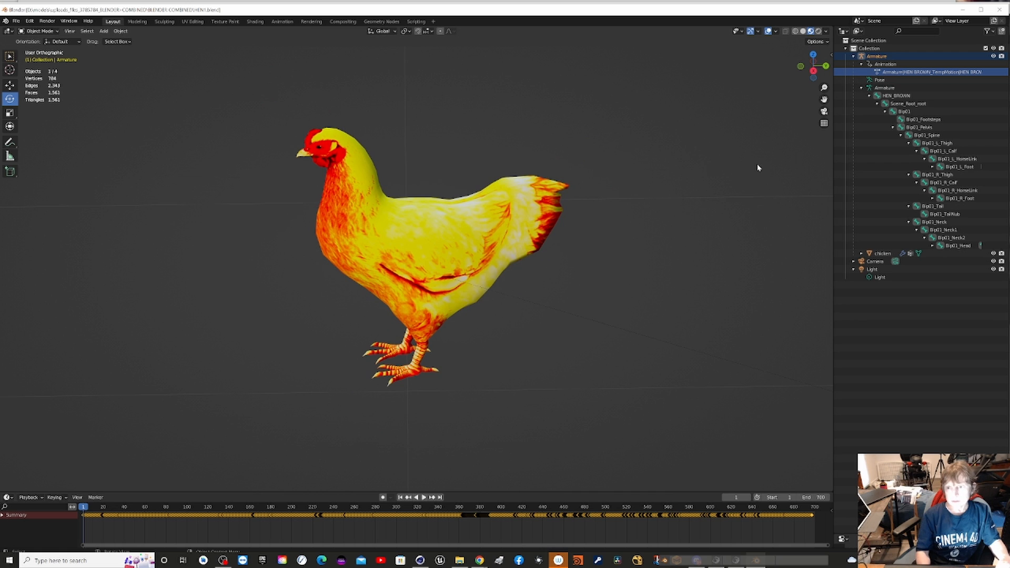
left_click(880, 254)
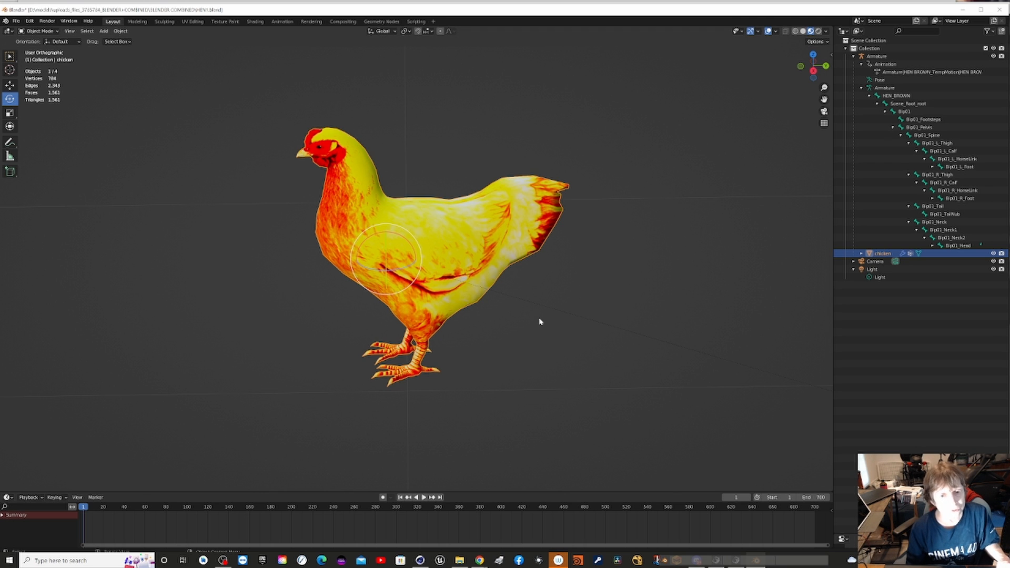
left_click(16, 21)
mouse_move(47, 135)
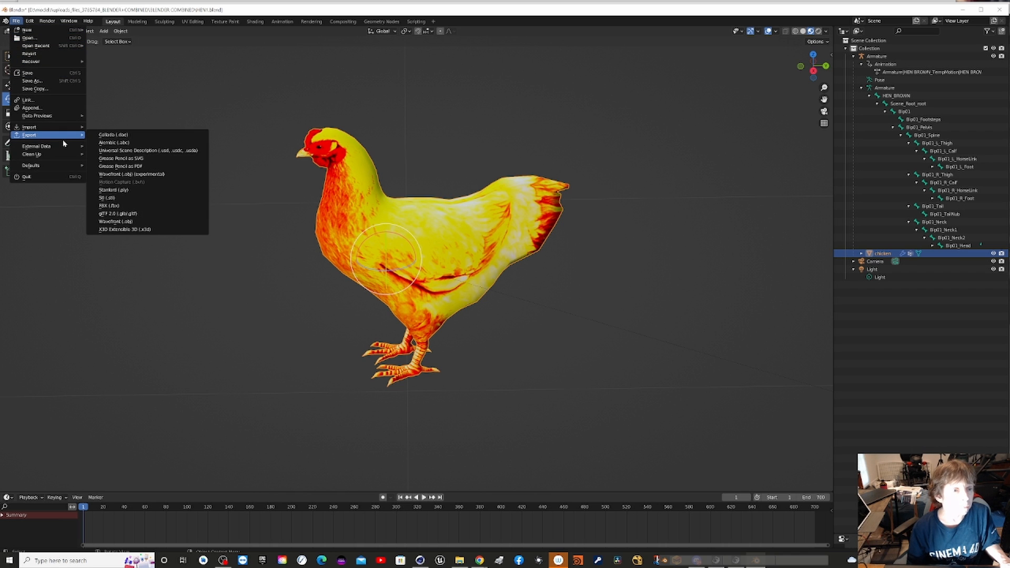
left_click(134, 206)
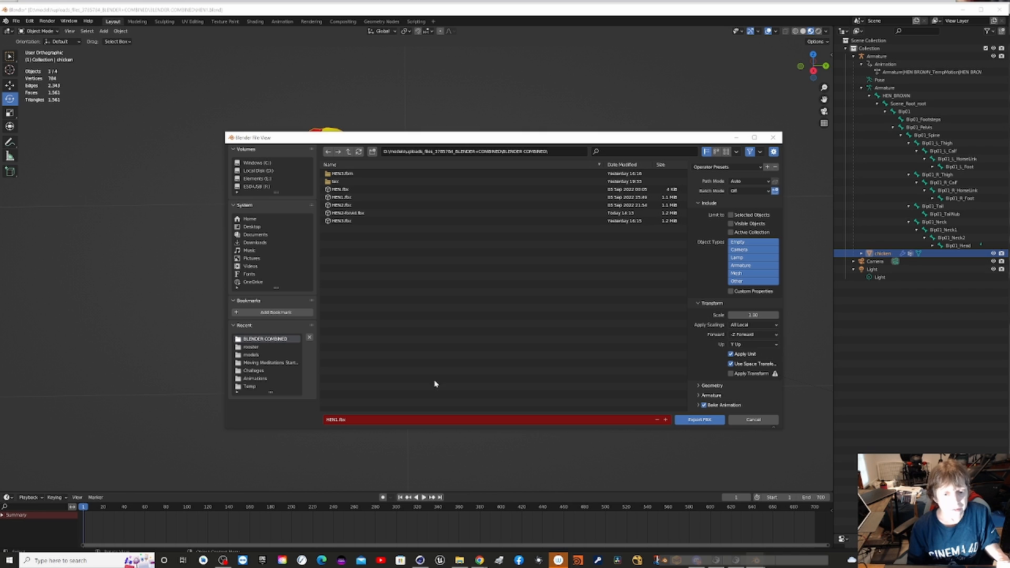
left_click(665, 420)
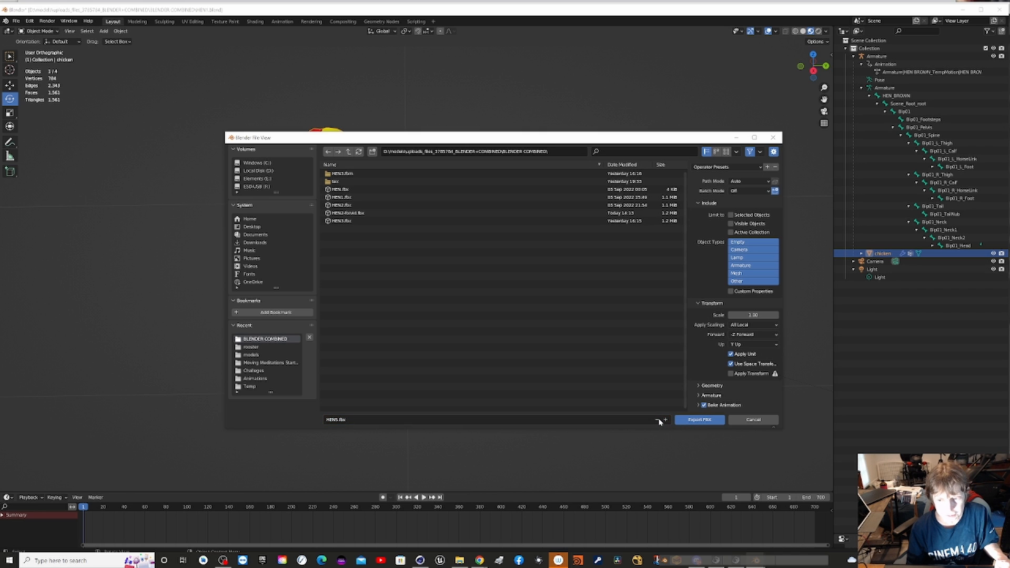
left_click(658, 420)
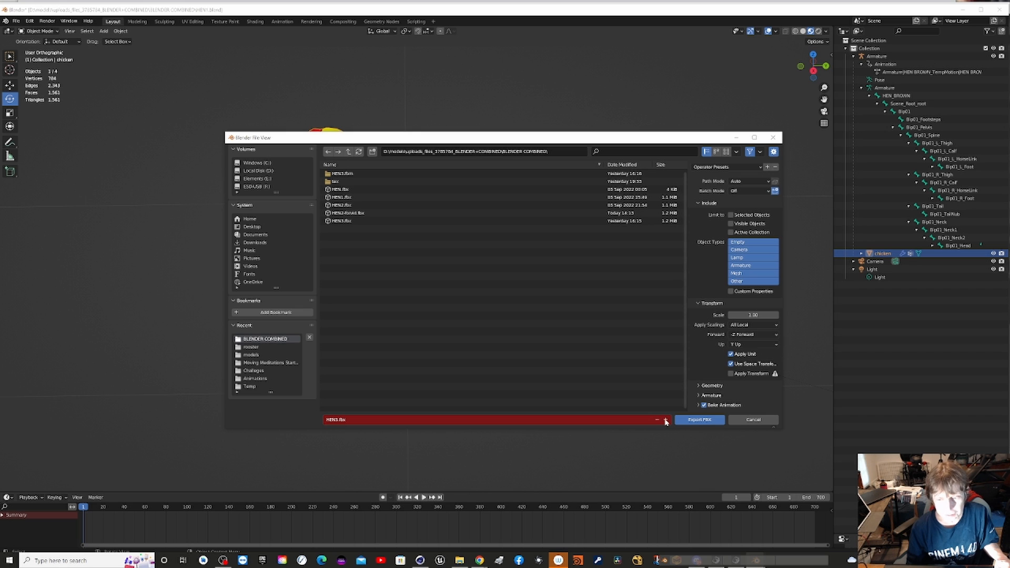
left_click(665, 420)
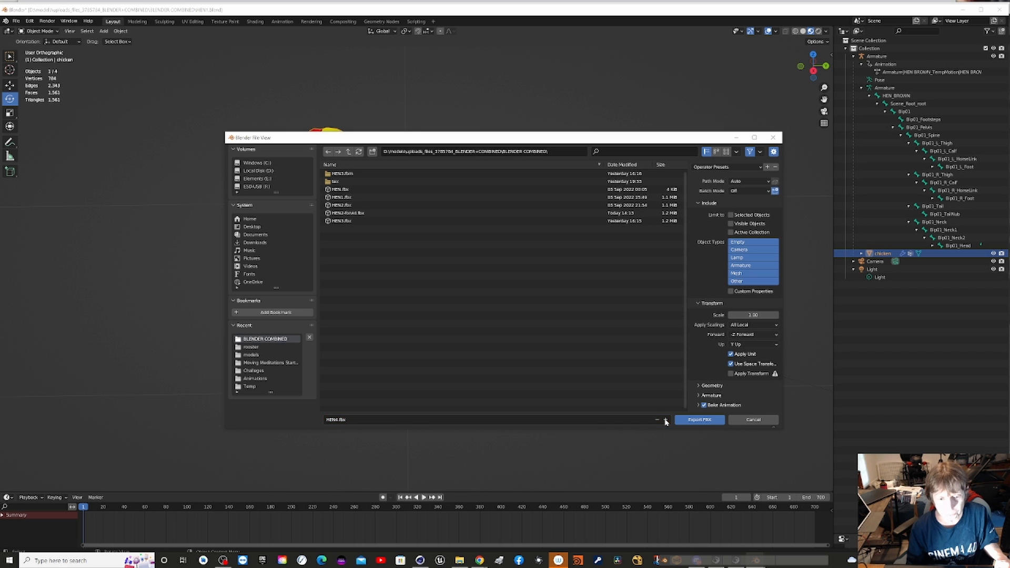
Set the export path mode to Copy, enable embedded textures, and export the FBX file
left_click(758, 181)
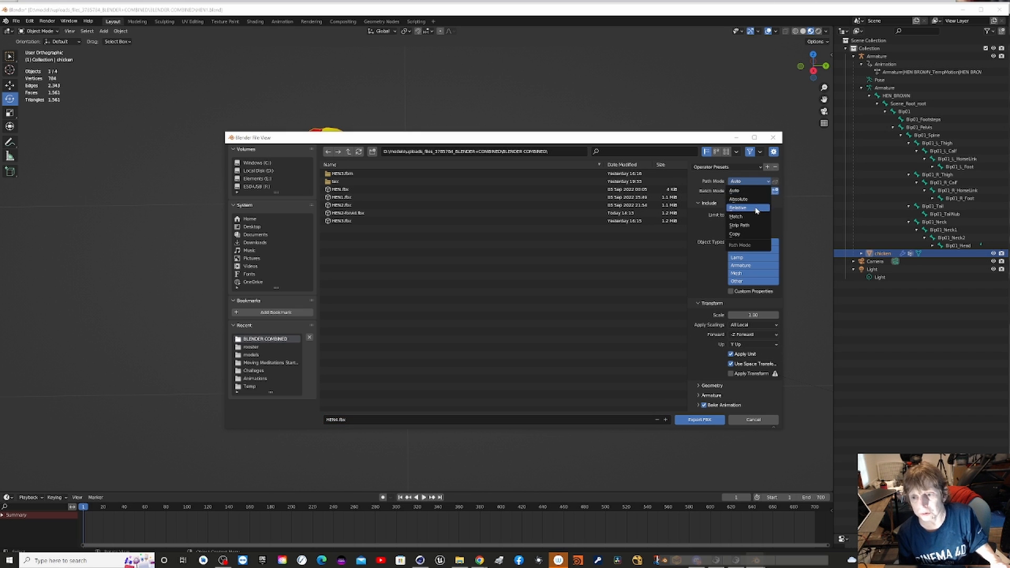
left_click(746, 235)
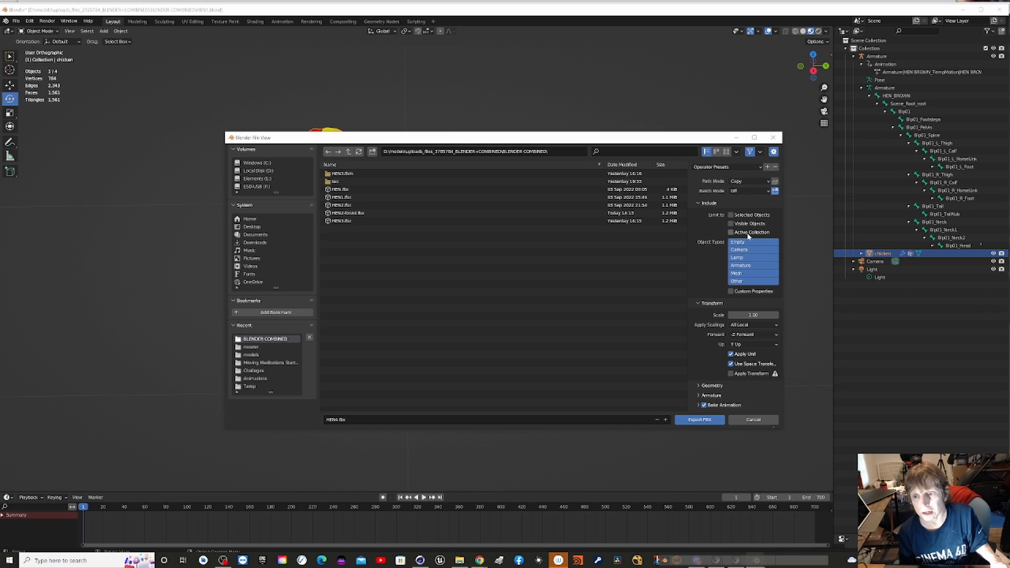
left_click(775, 181)
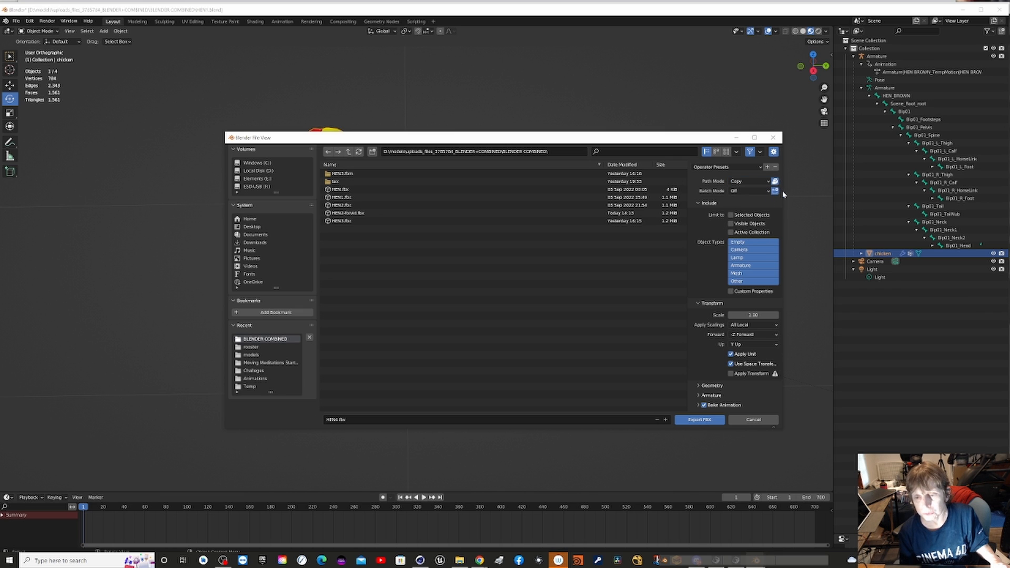
left_click(699, 421)
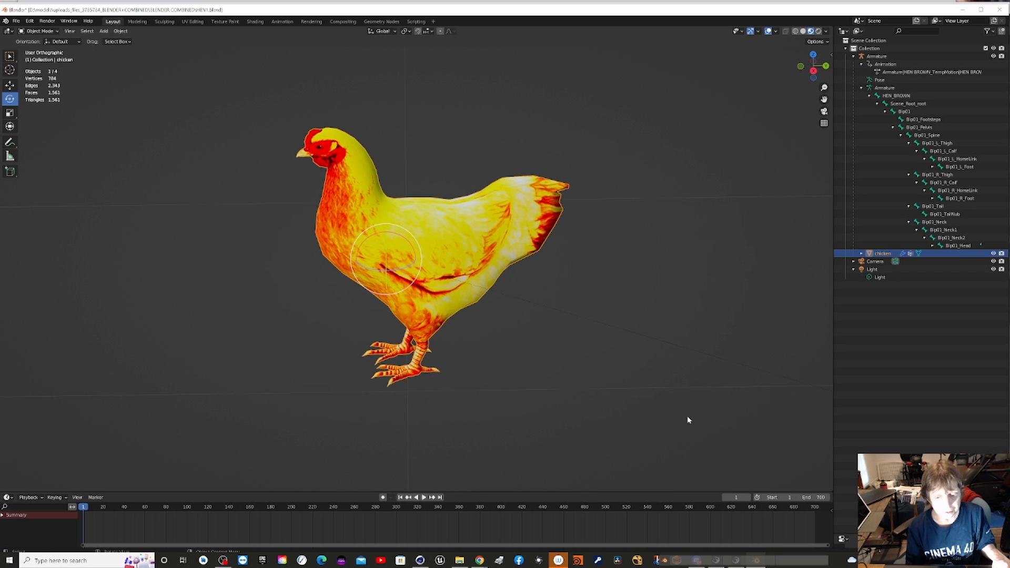
Switch to Cinema 4D and create a new project
left_click(420, 559)
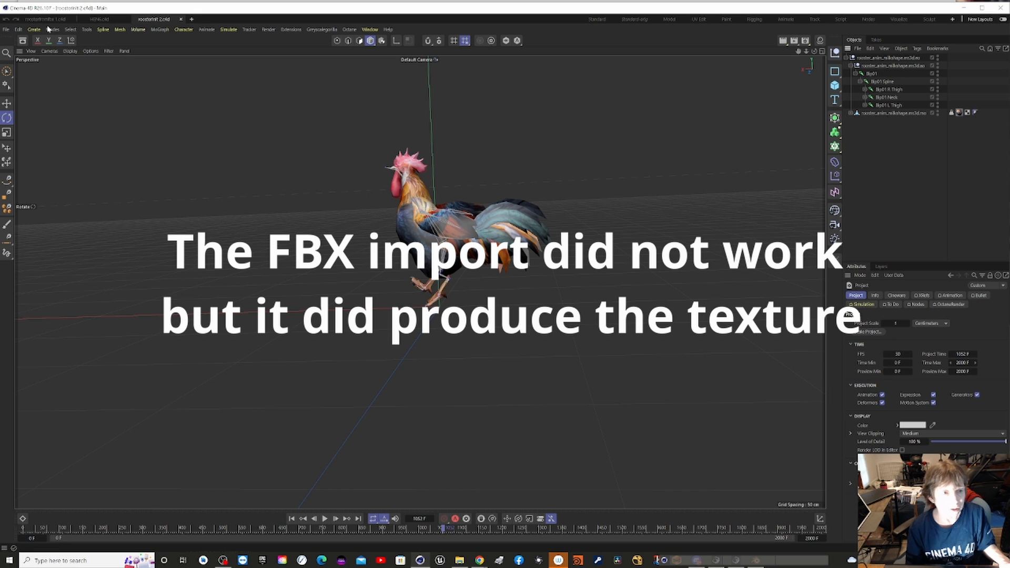
left_click(6, 30)
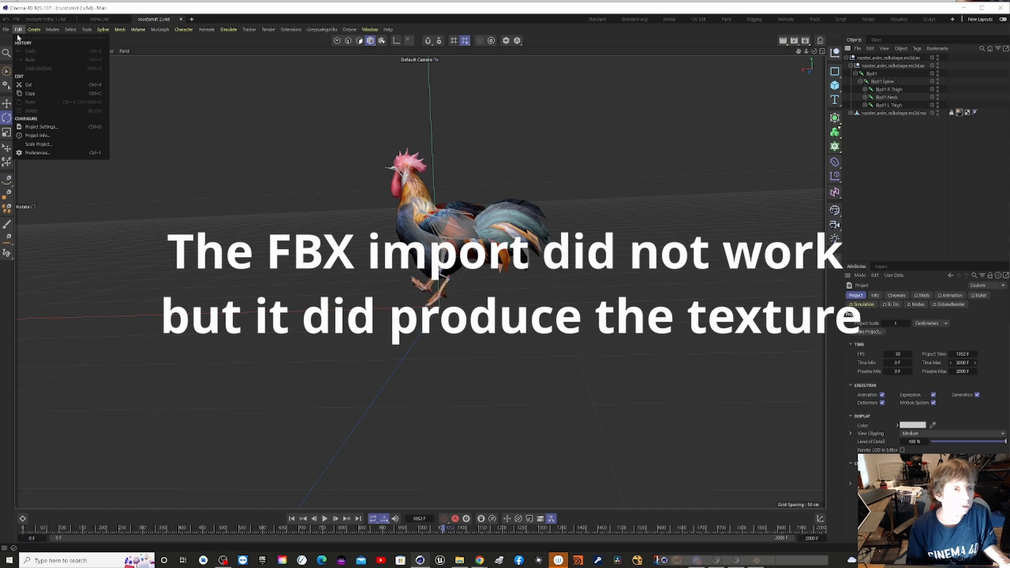
left_click(13, 45)
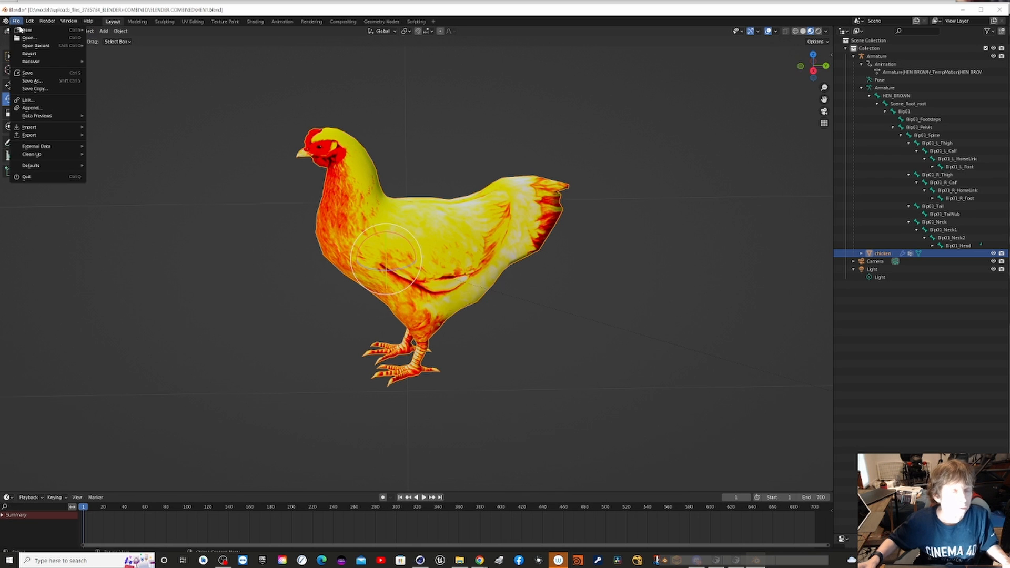
Back in Blender, start an Alembic export of the chicken with the file name HEN7.abc
mouse_move(23, 32)
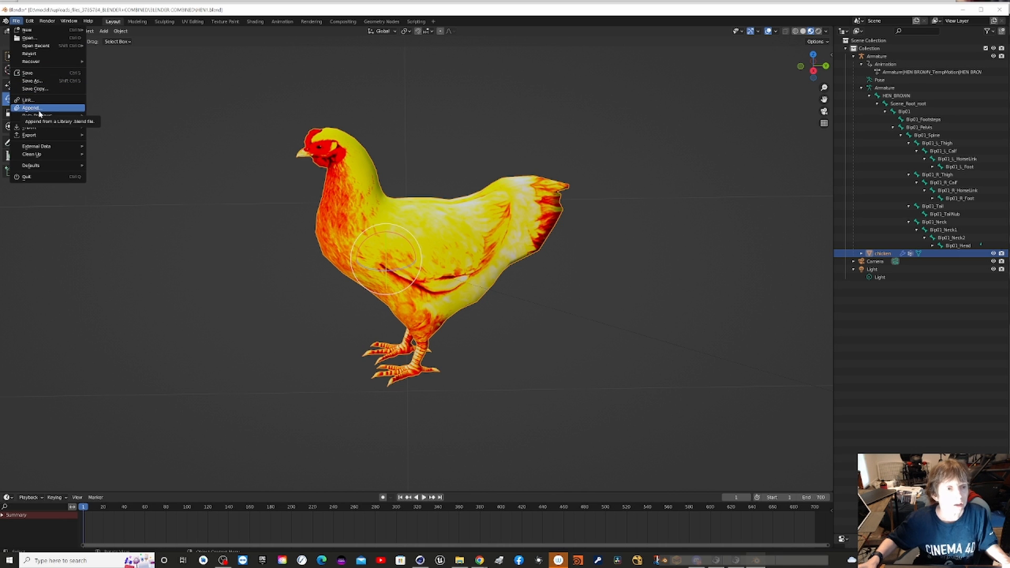
mouse_move(40, 116)
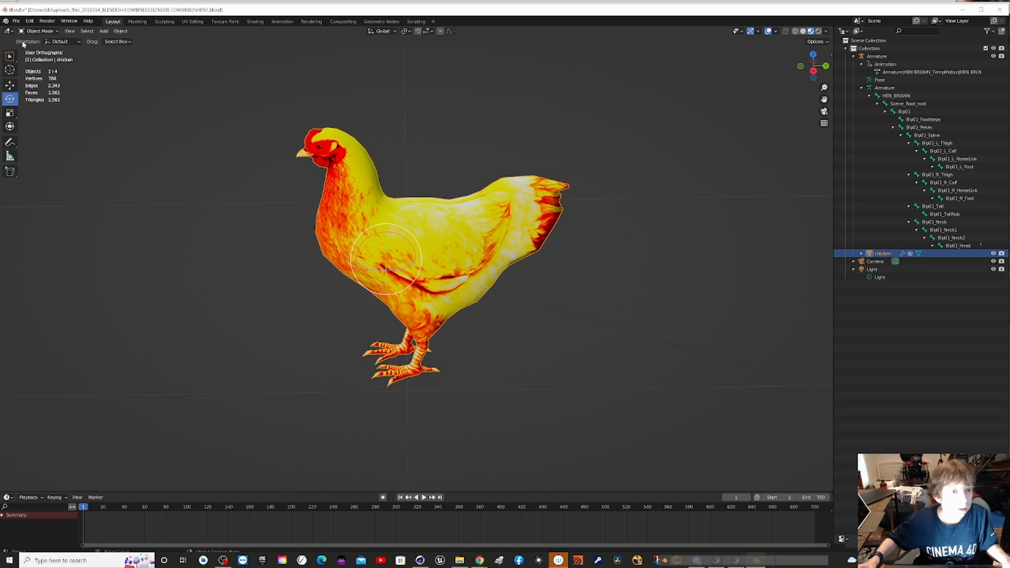
left_click(15, 22)
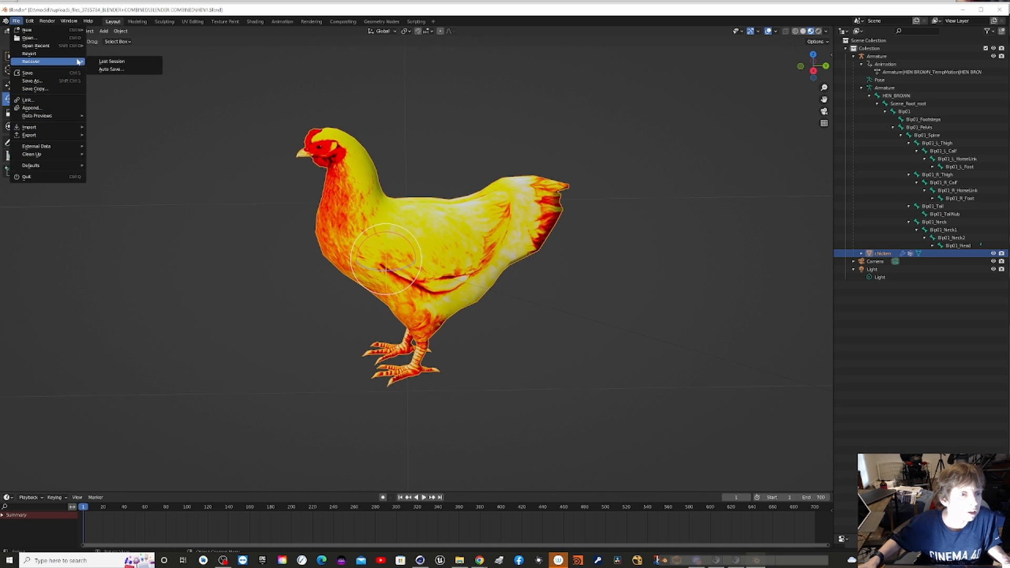
mouse_move(81, 137)
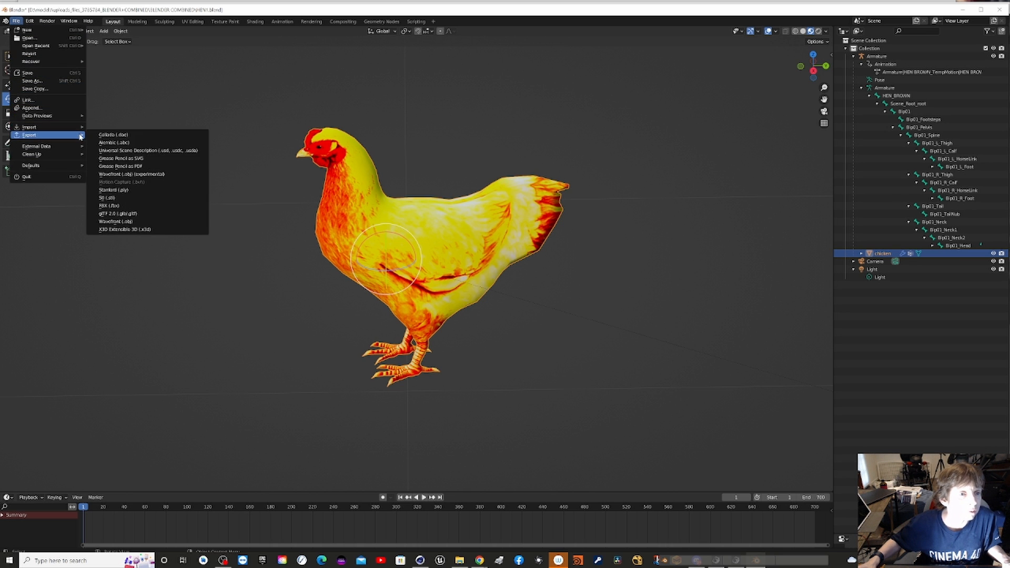
left_click(117, 143)
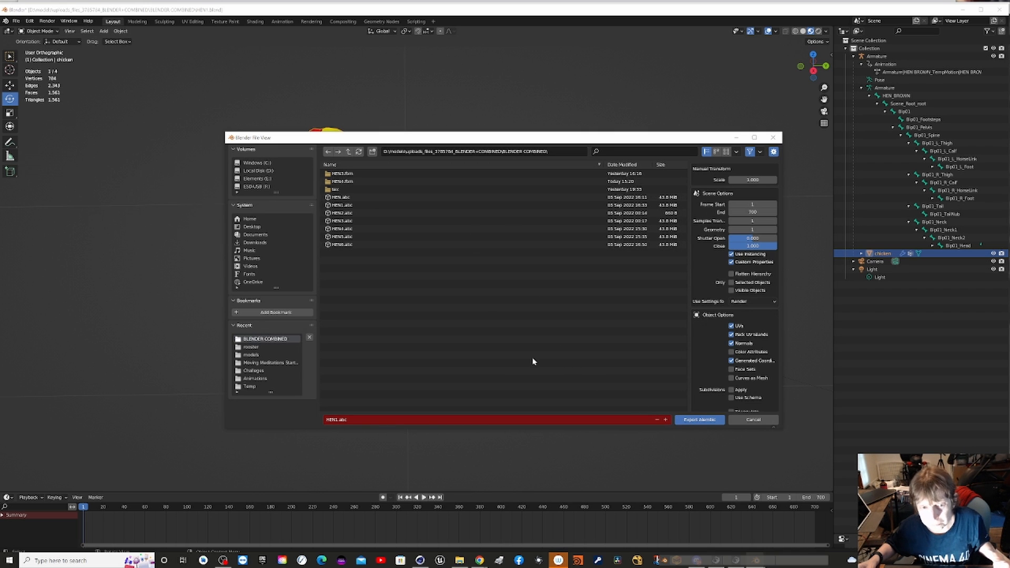
left_click(666, 420)
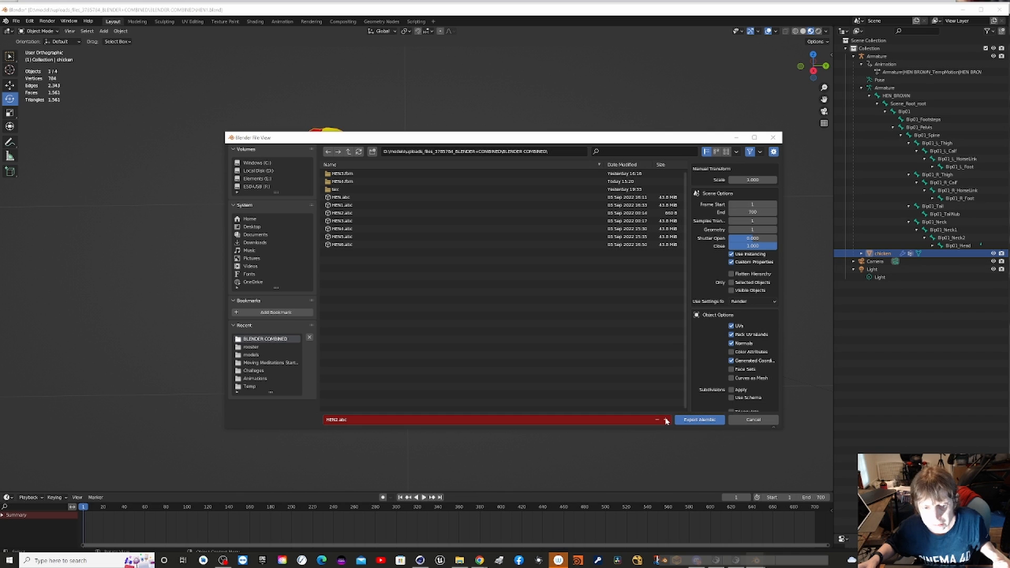
left_click(666, 421)
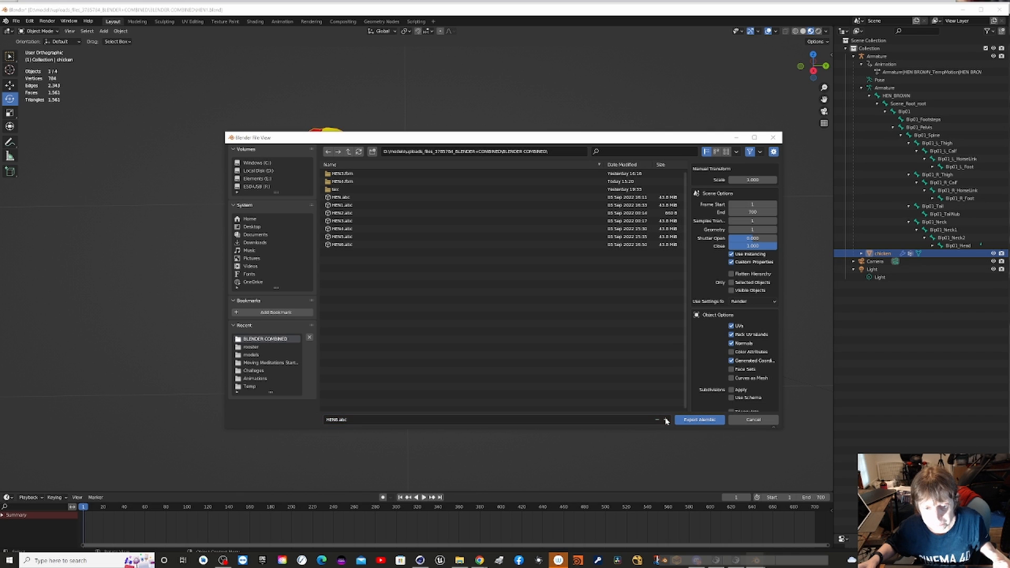
left_click(656, 421)
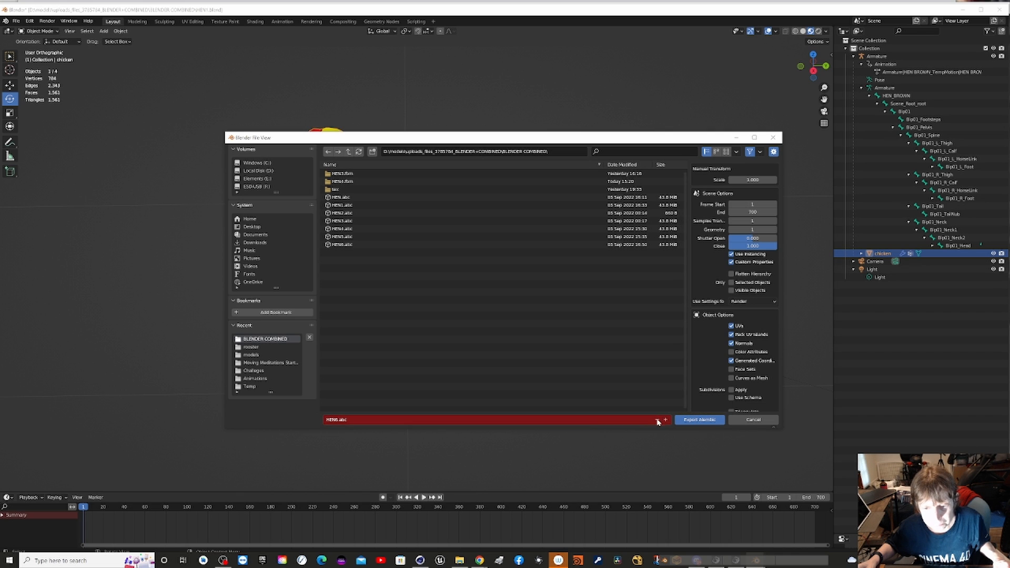
left_click(666, 420)
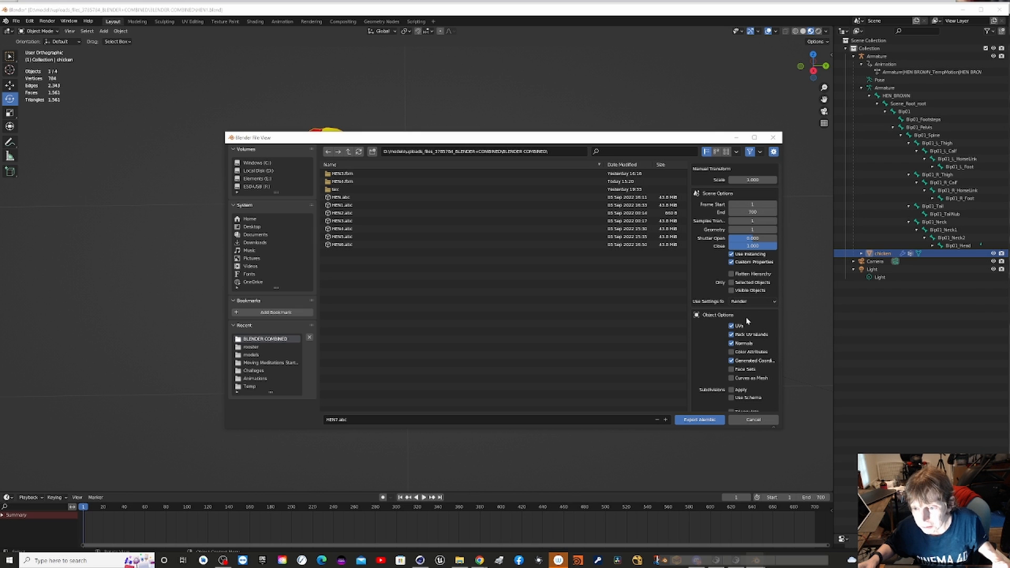
Check the Alembic scene, object and particle options, and export the file
scroll(748, 322, "down", 4)
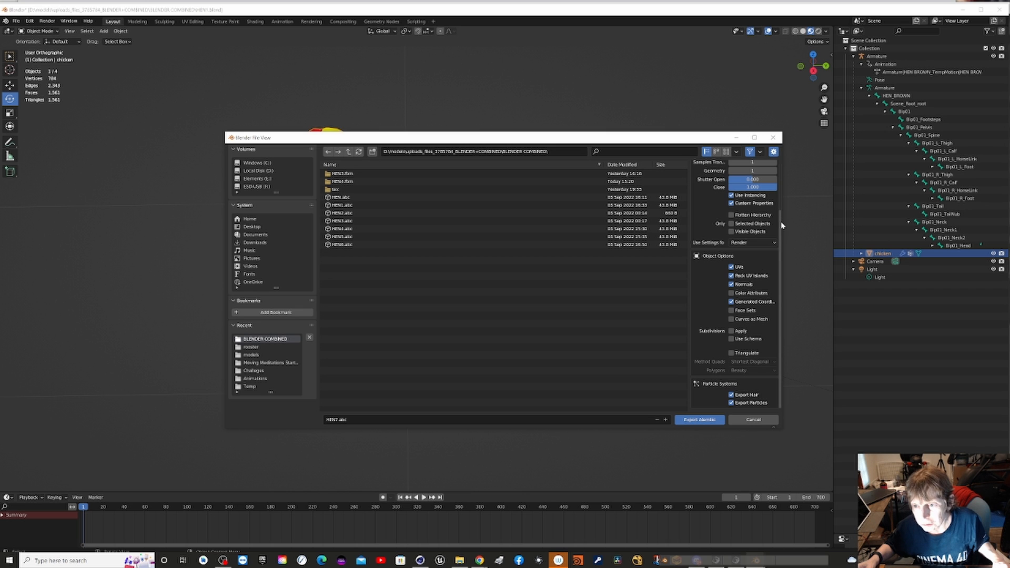
scroll(784, 211, "up", 3)
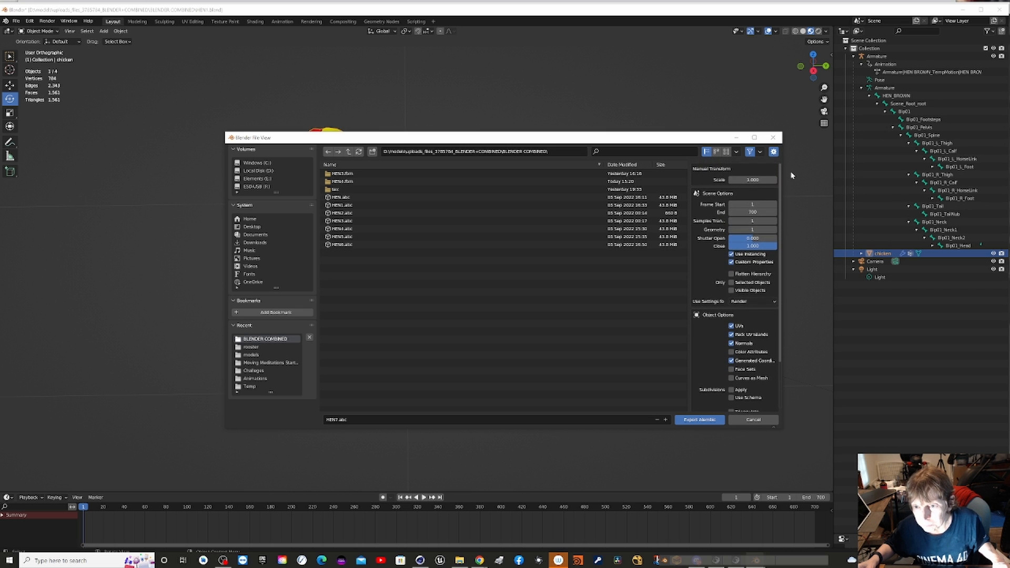
scroll(794, 200, "down", 3)
scroll(799, 210, "up", 3)
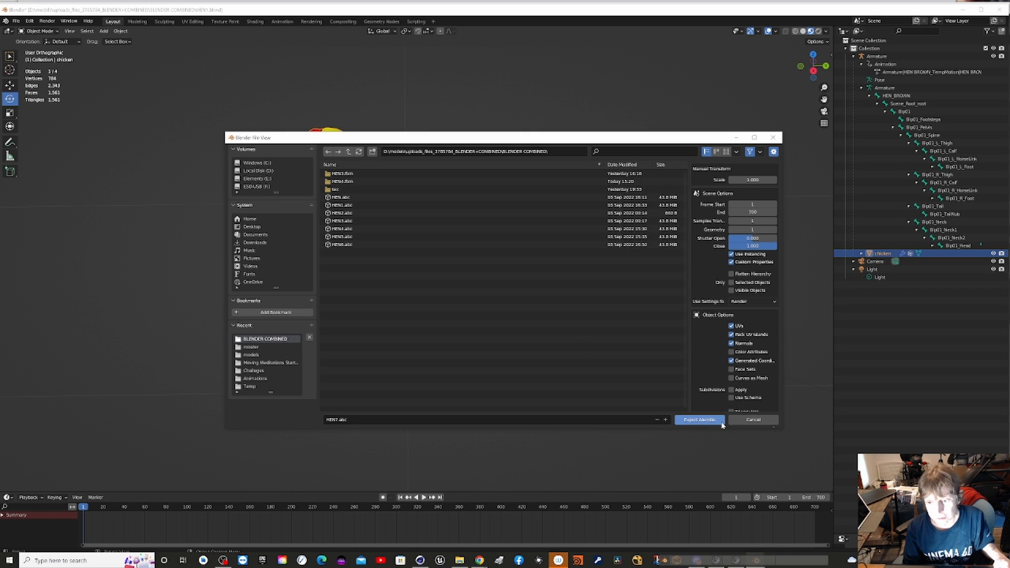
left_click(705, 419)
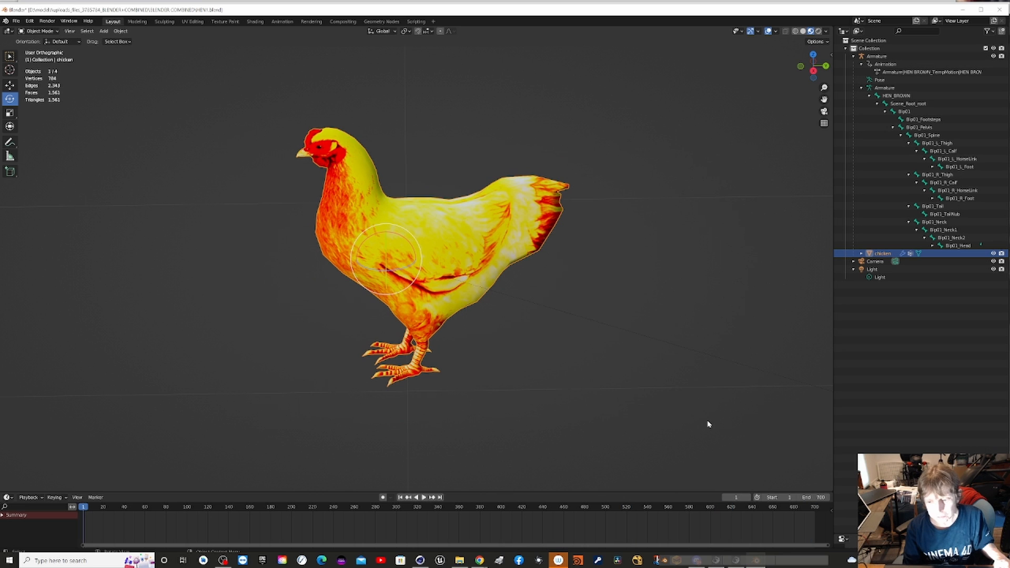
Switch to Cinema 4D and delete the imported Armature and chicken objects from the untitled project
left_click(423, 563)
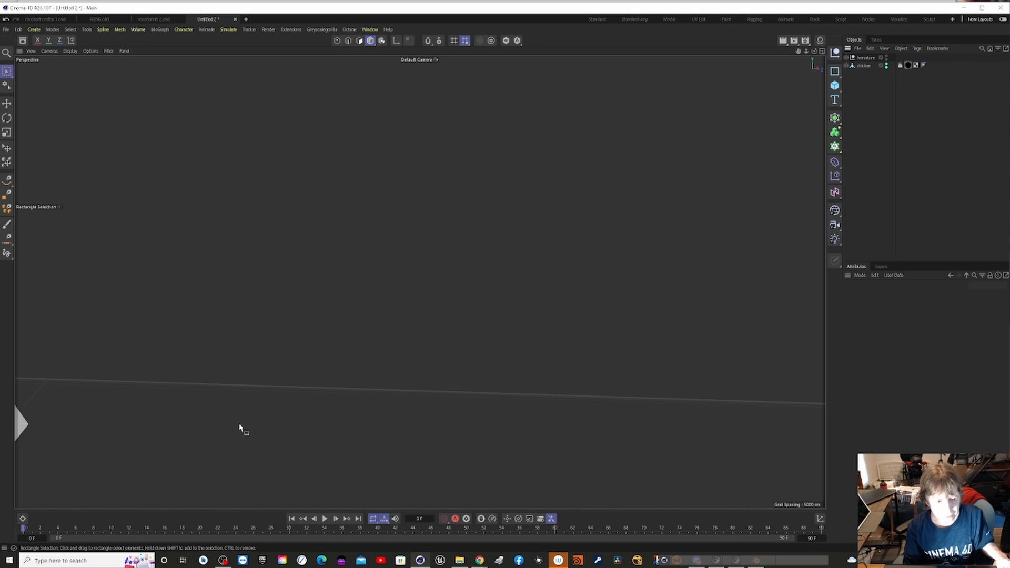
left_click(863, 58)
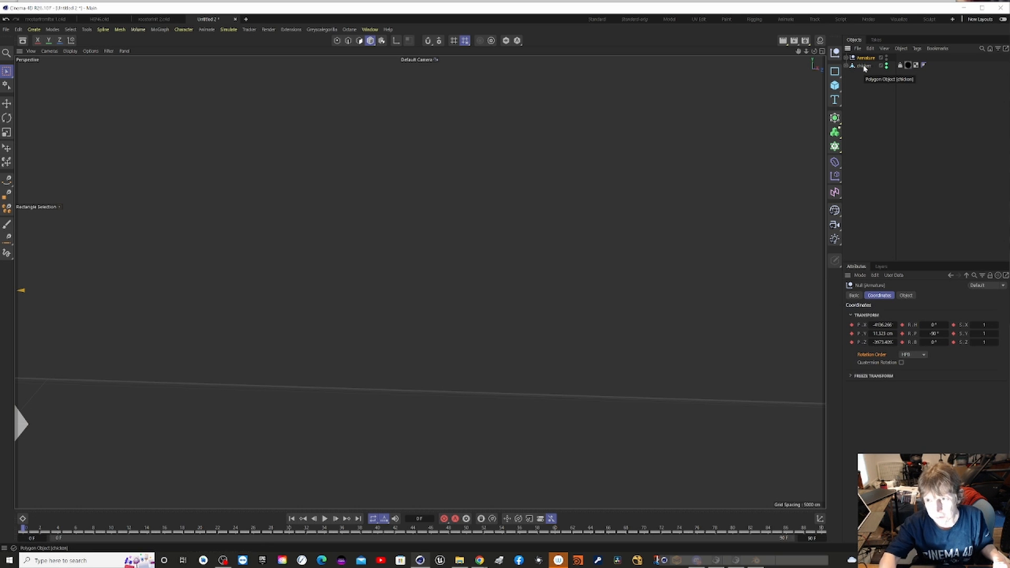
left_click(865, 65, "shift")
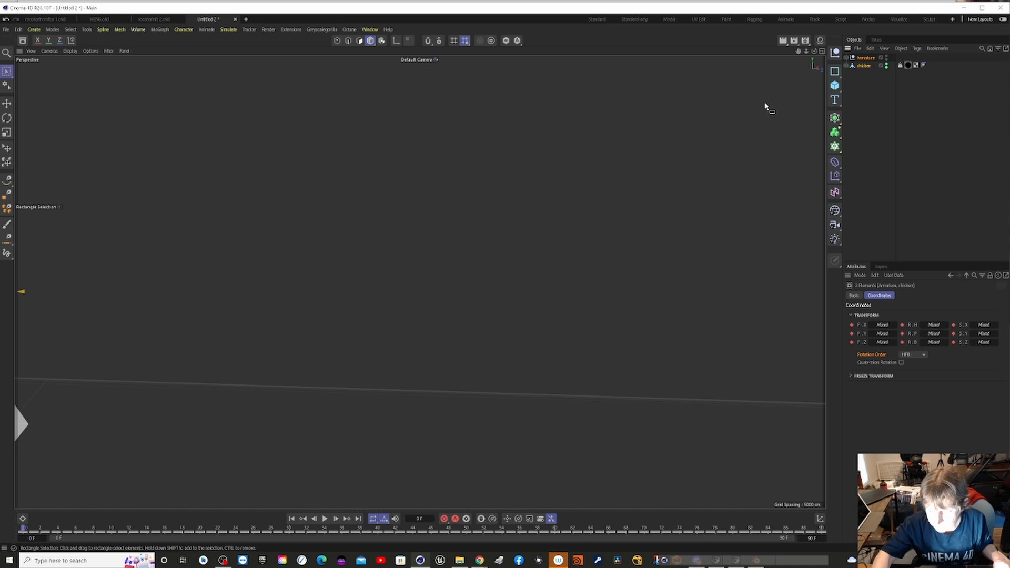
key("Delete")
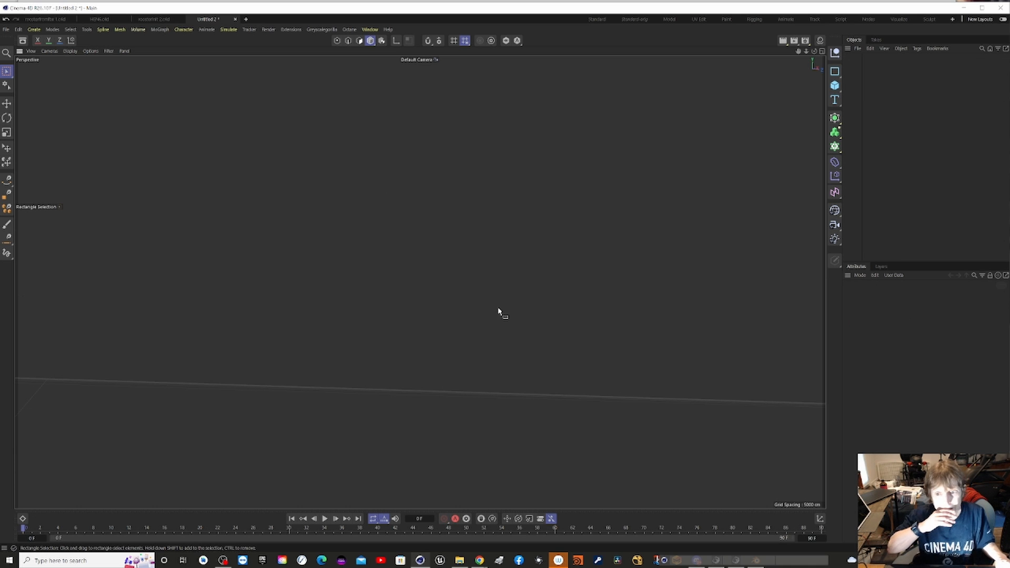
Set the end frame of the empty project's timeline to 700 F
scroll(458, 298, "down", 4)
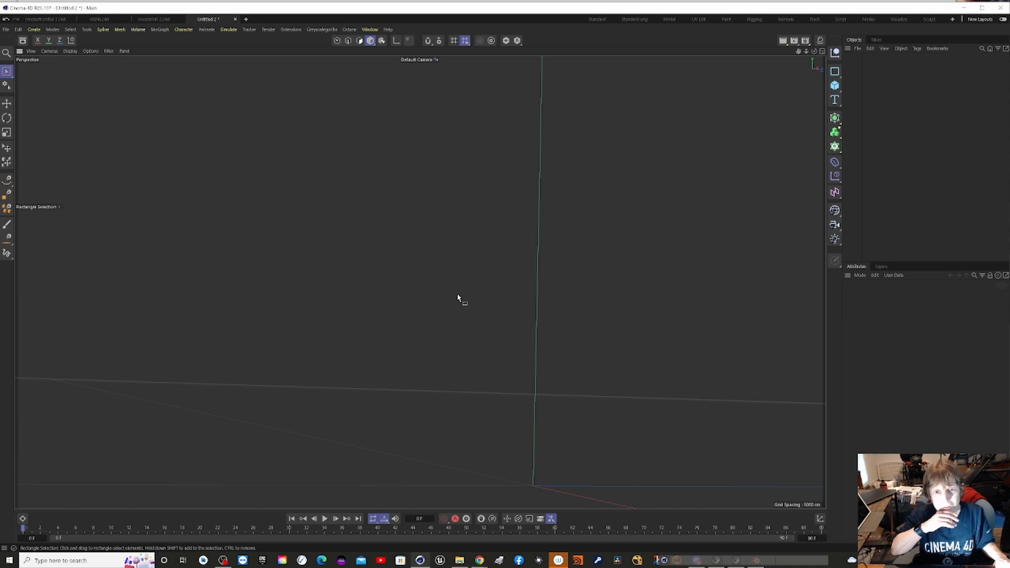
scroll(461, 296, "down", 5)
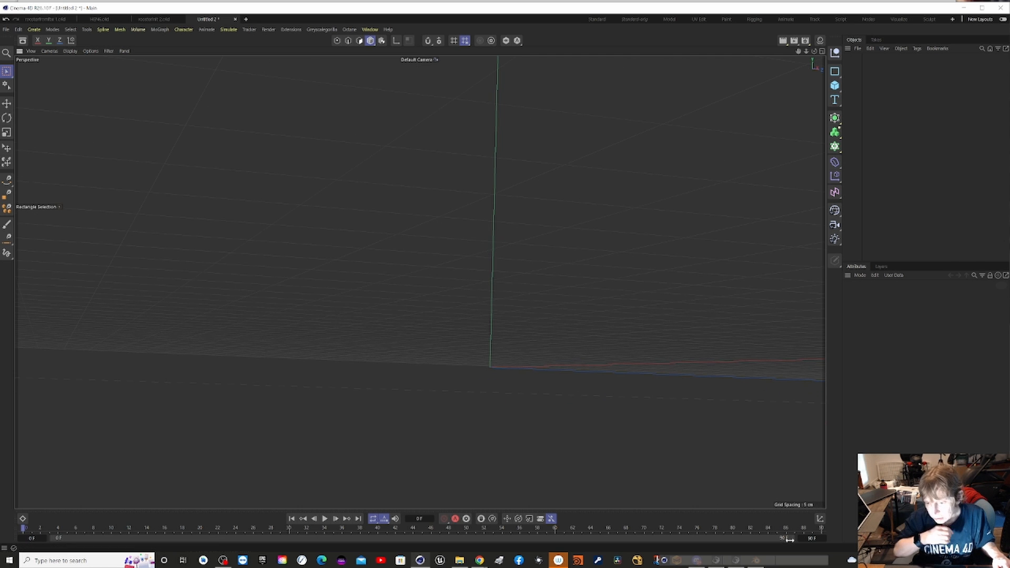
left_click_drag(813, 537, 816, 537)
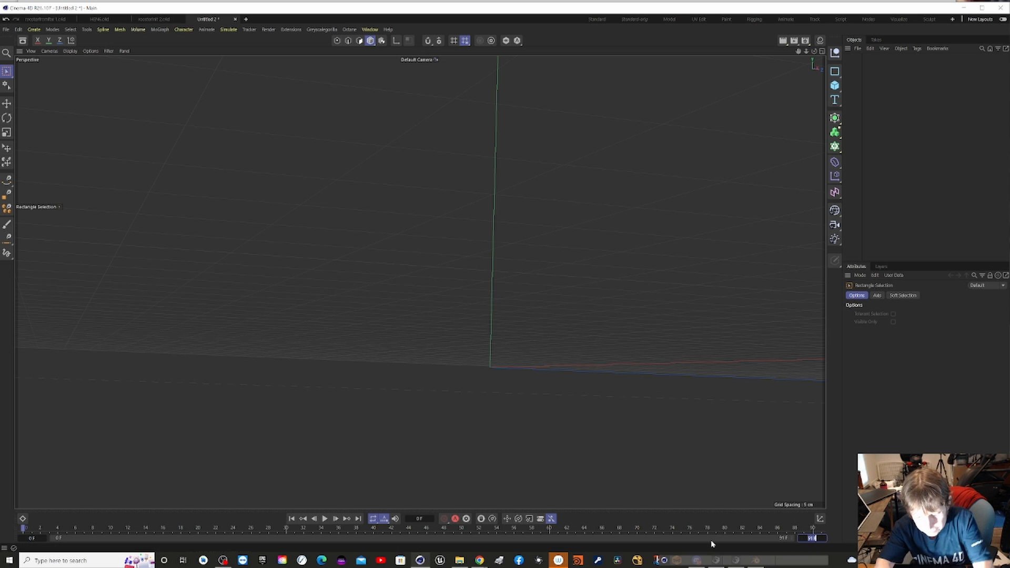
key("Return")
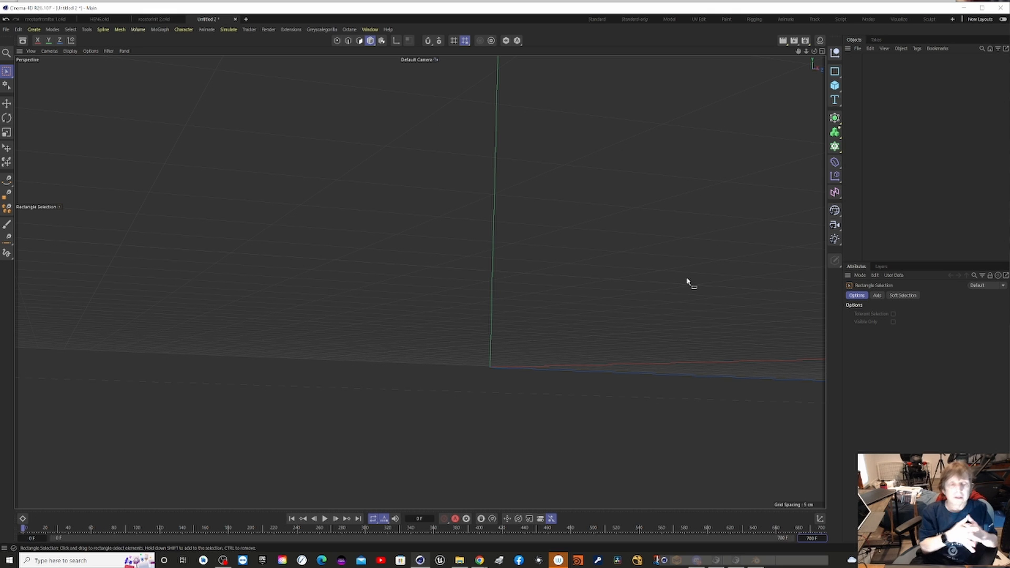
Merge HEN7.abc from the BLENDER COMBINED folder into the empty project, keeping the offered Alembic import settings
left_click(6, 29)
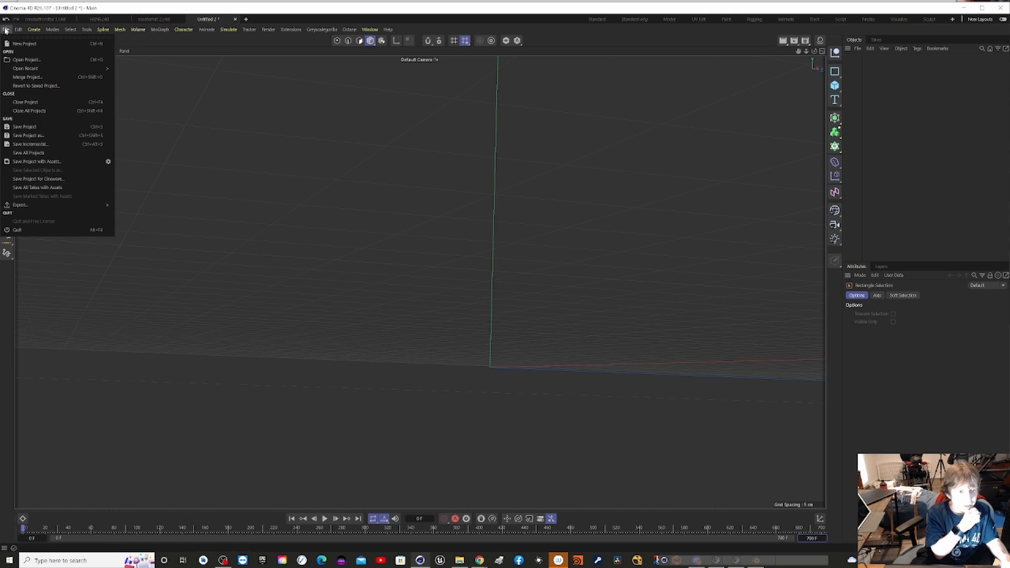
left_click(54, 78)
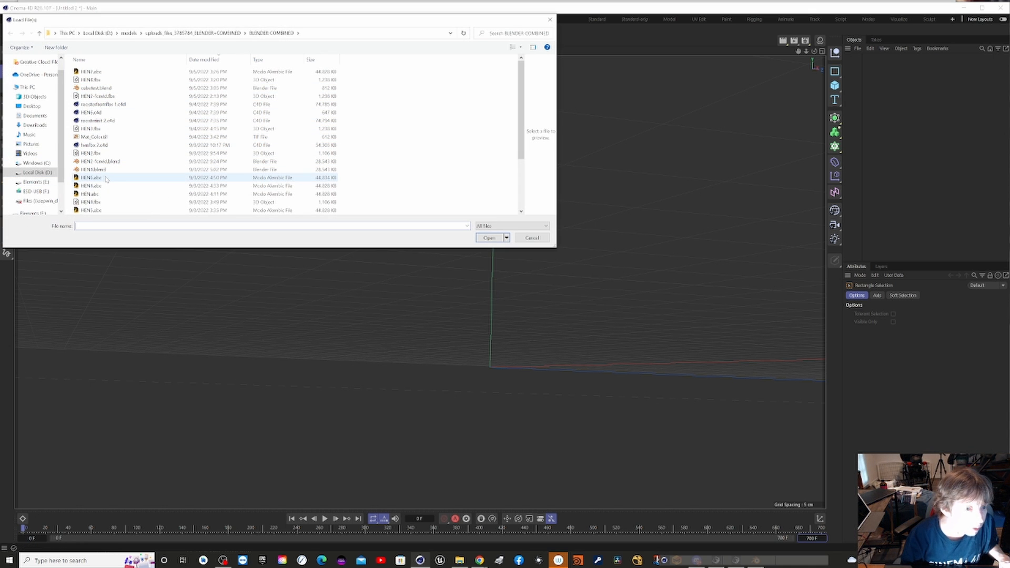
left_click(96, 71)
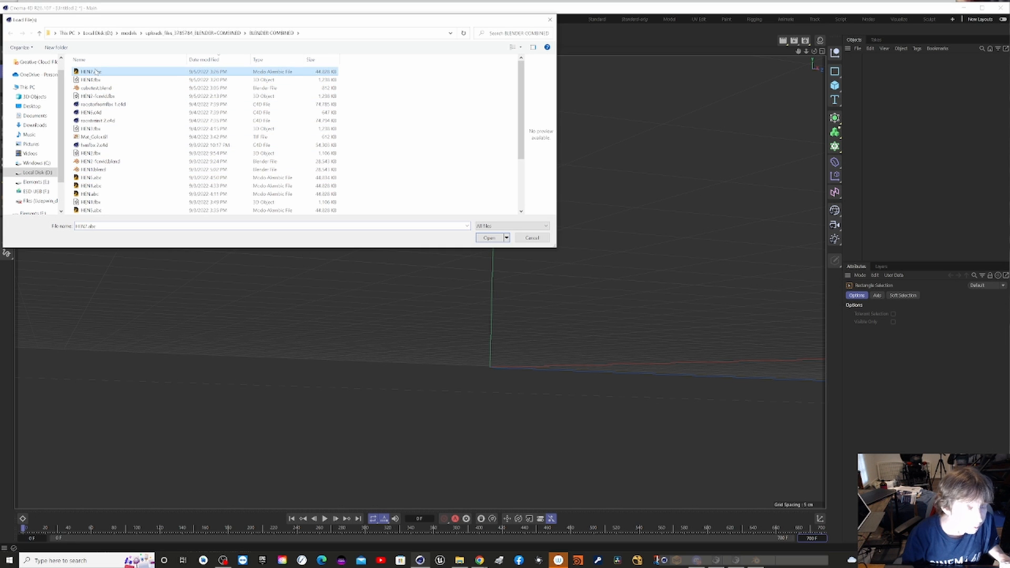
left_click(489, 238)
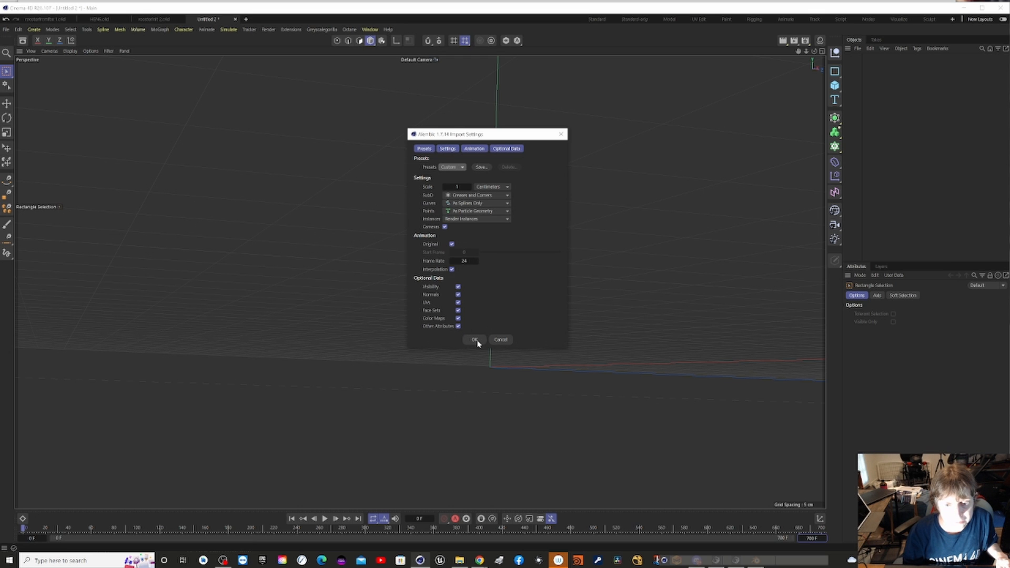
left_click(477, 341)
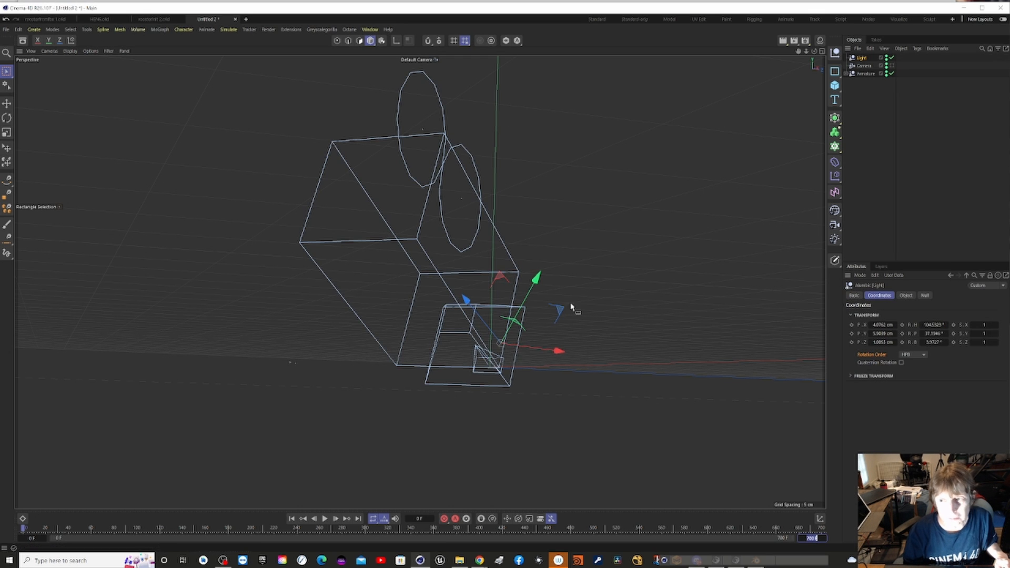
Select the imported Armature, locate the tiny chicken in the perspective view and frame it up close to examine its untextured mesh
scroll(646, 269, "down", 2)
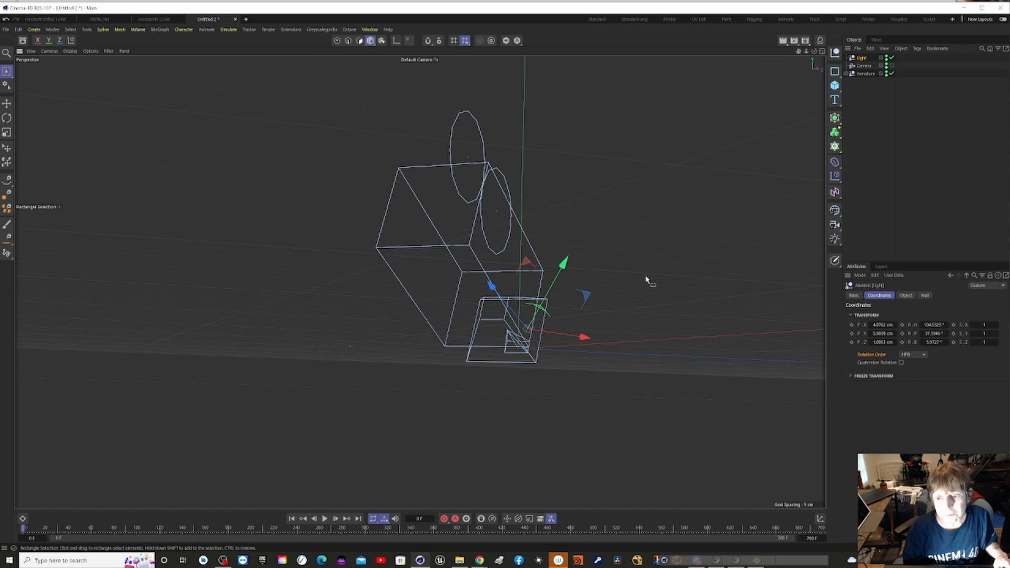
left_click(865, 74)
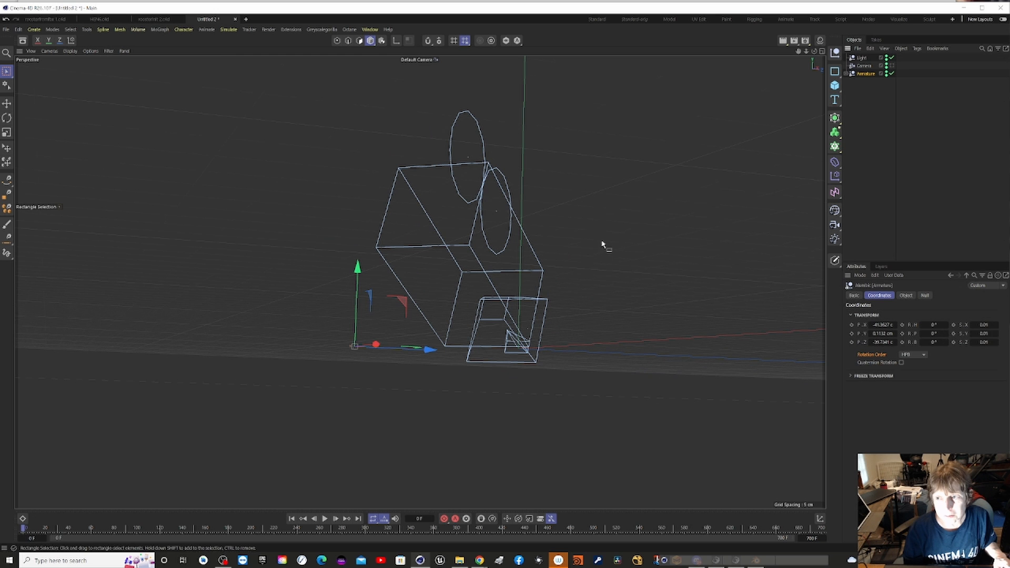
scroll(311, 357, "up", 5)
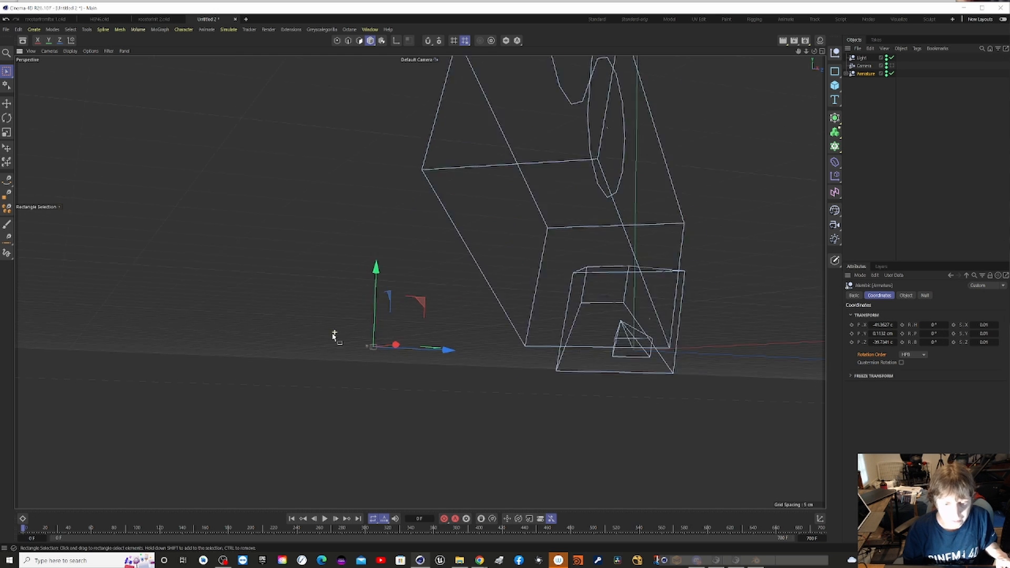
scroll(365, 366, "up", 5)
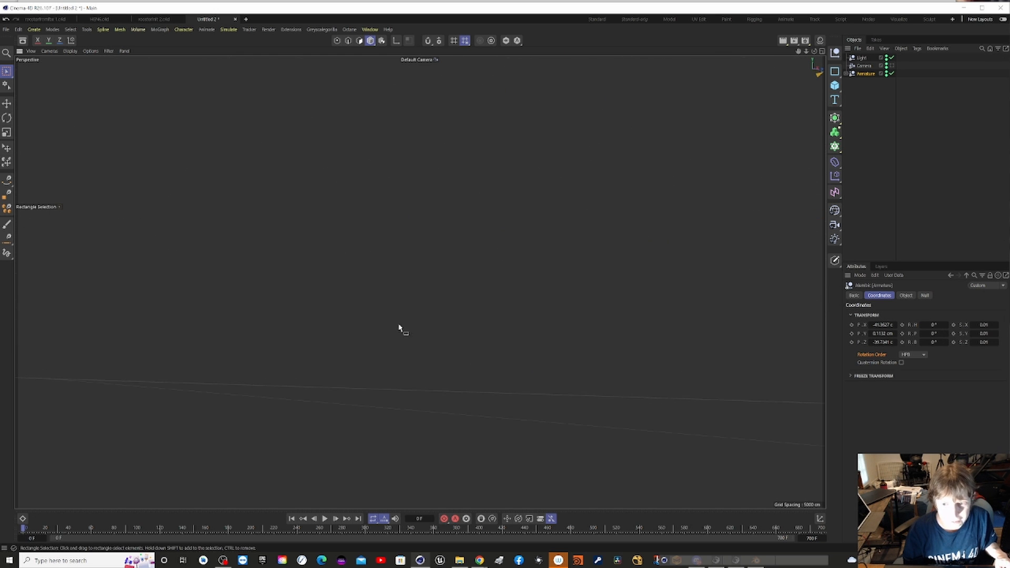
scroll(409, 328, "down", 3)
scroll(412, 328, "up", 3)
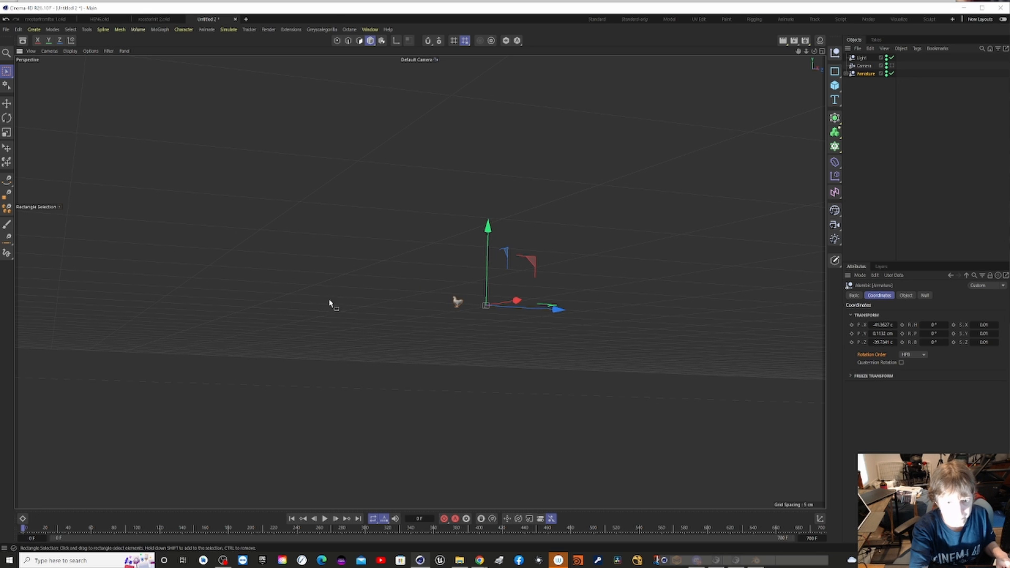
right_click_drag(340, 307, 360, 315, "alt")
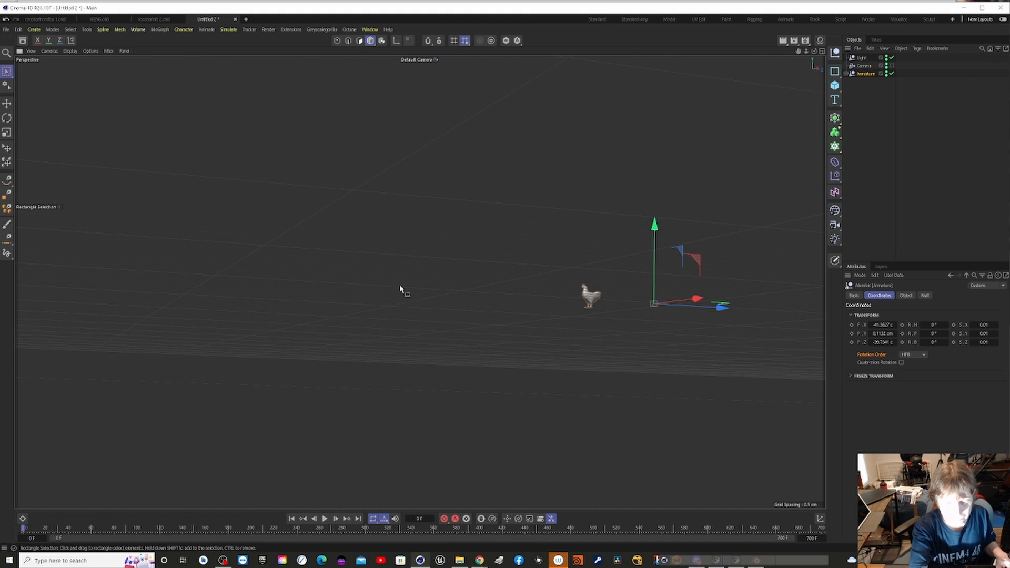
right_click_drag(265, 257, 220, 264, "alt")
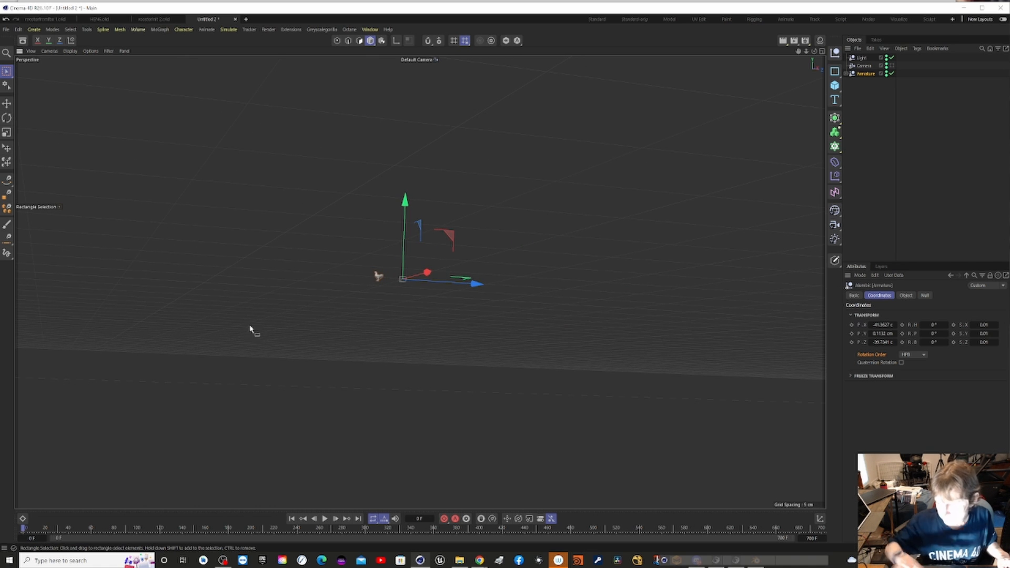
scroll(232, 367, "up", 6)
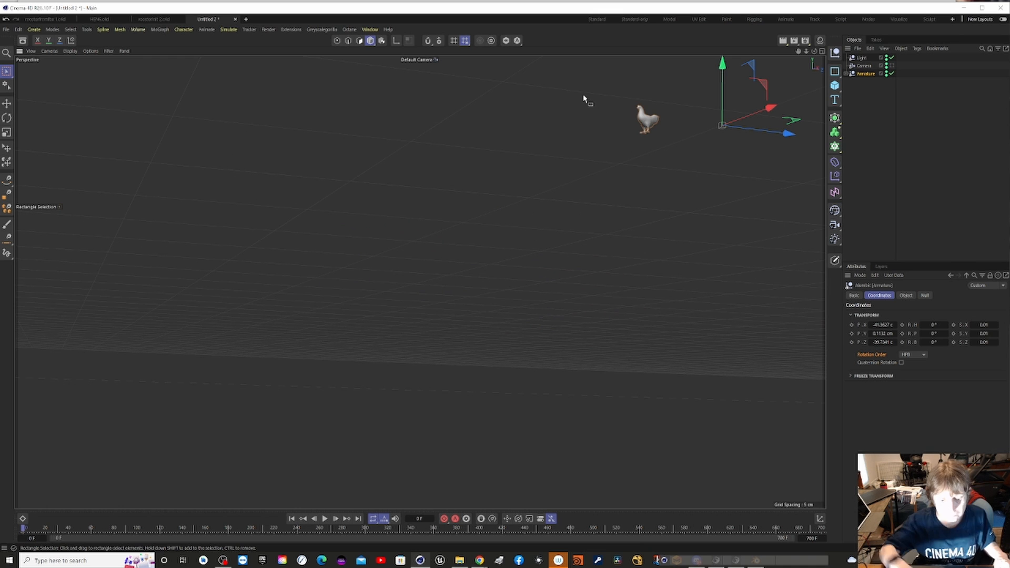
scroll(499, 129, "up", 10)
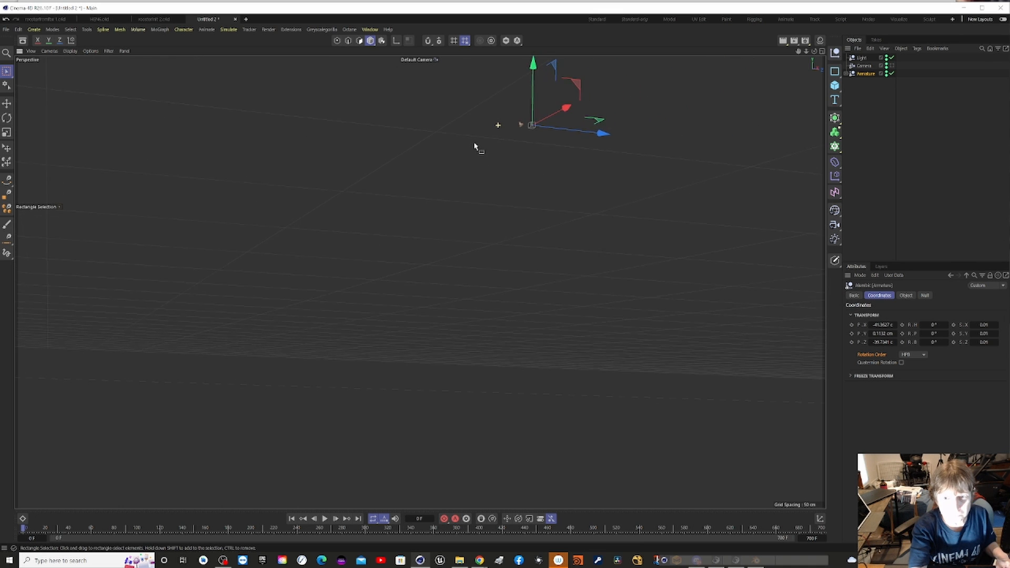
scroll(497, 122, "down", 10)
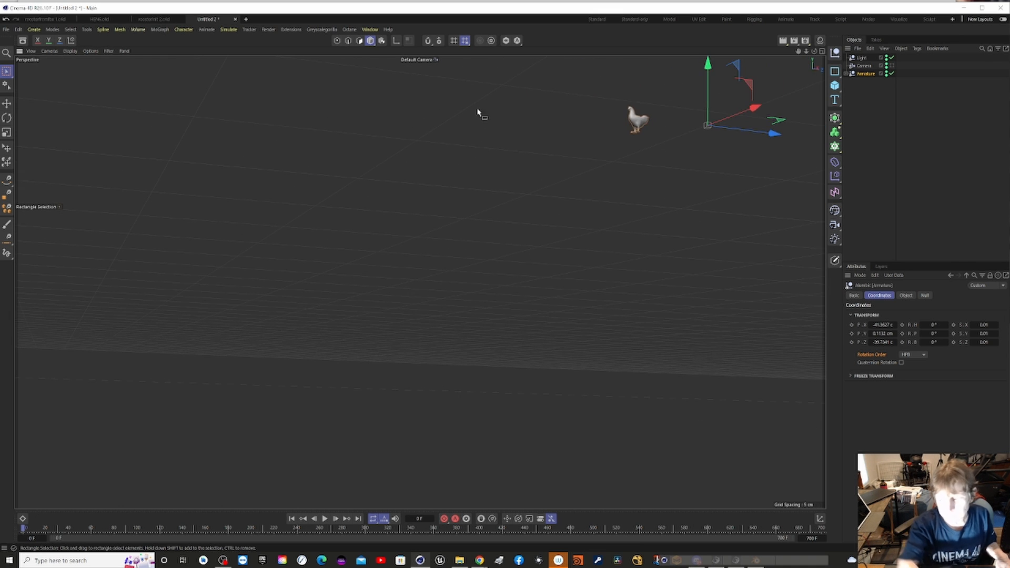
right_click_drag(469, 139, 468, 139, "alt")
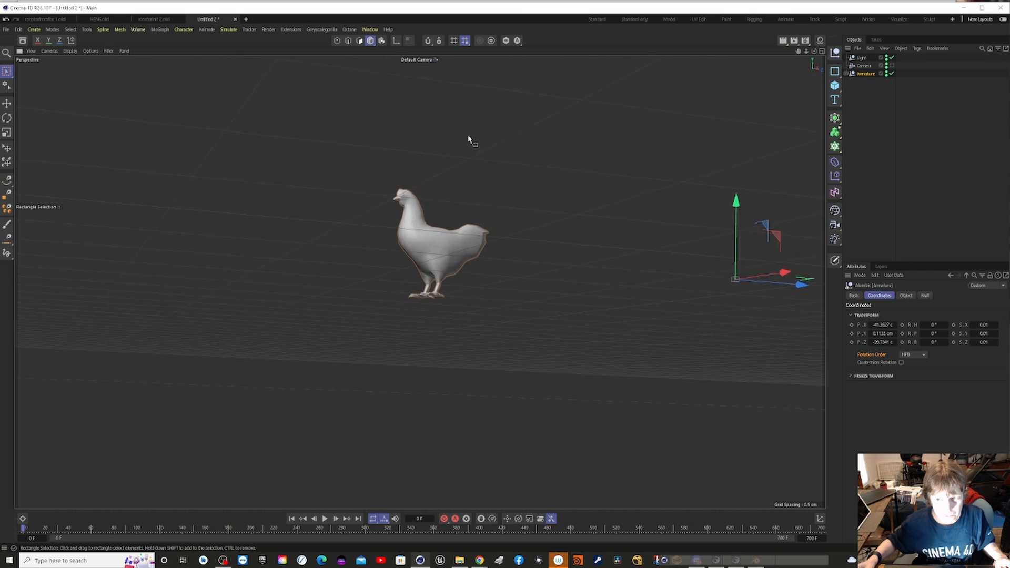
scroll(468, 140, "up", 2)
middle_click_drag(468, 140, 468, 139, "alt")
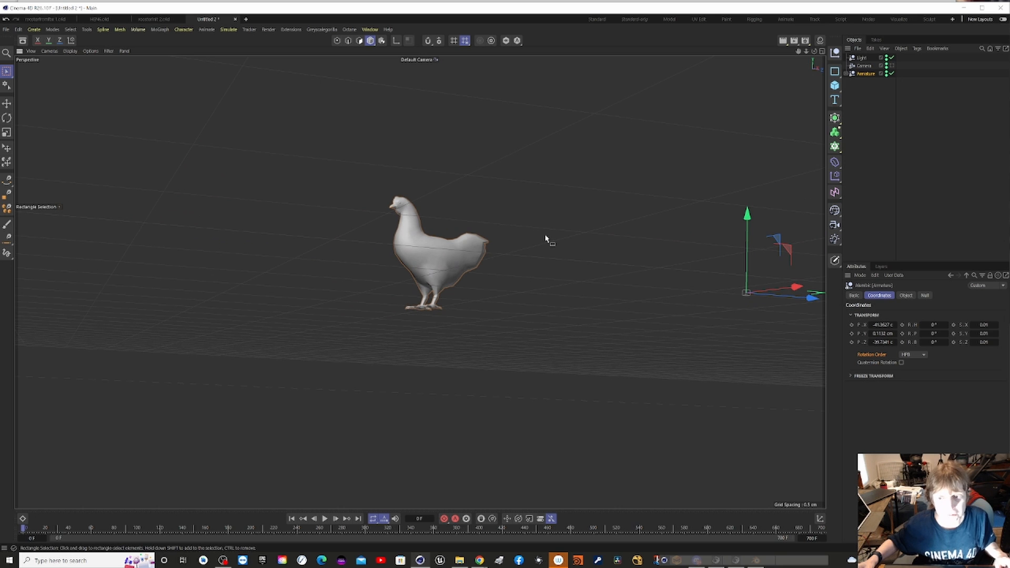
left_click_drag(545, 239, 545, 239, "alt")
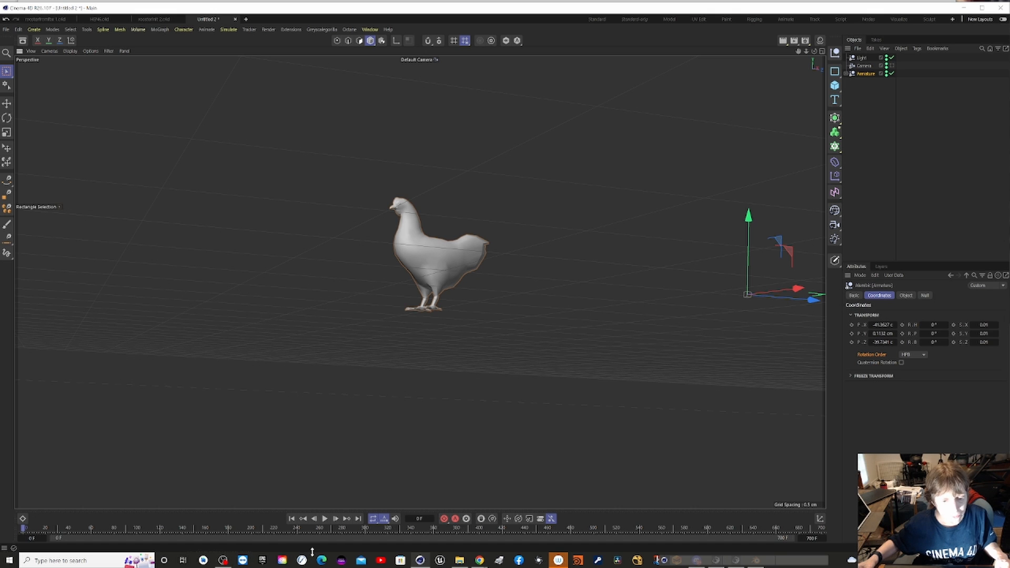
Switch to File Explorer, open the BLENDER COMBINED folder and preview HEN4.fbx in 3D Viewer
left_click(460, 561)
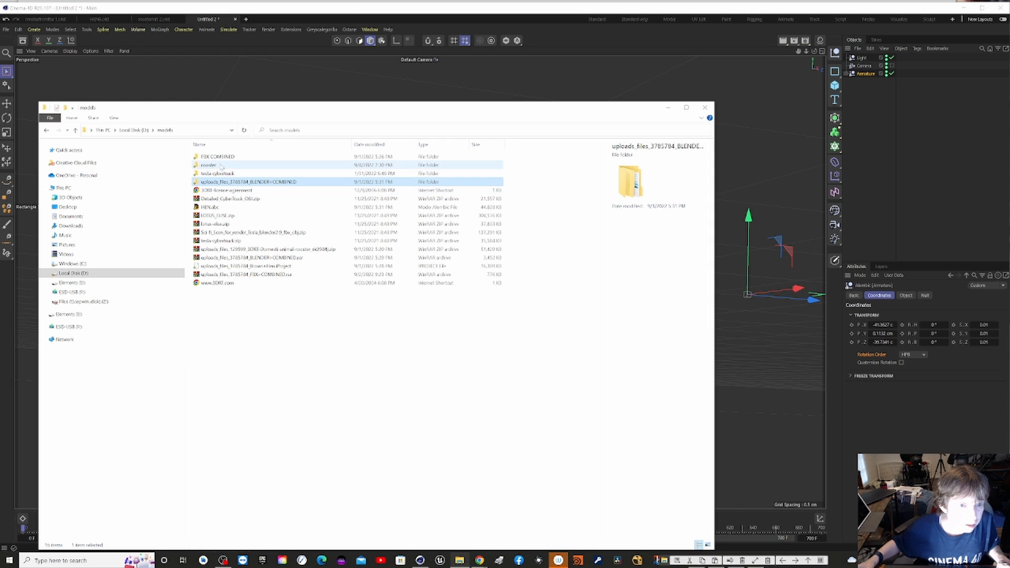
double_click(235, 182)
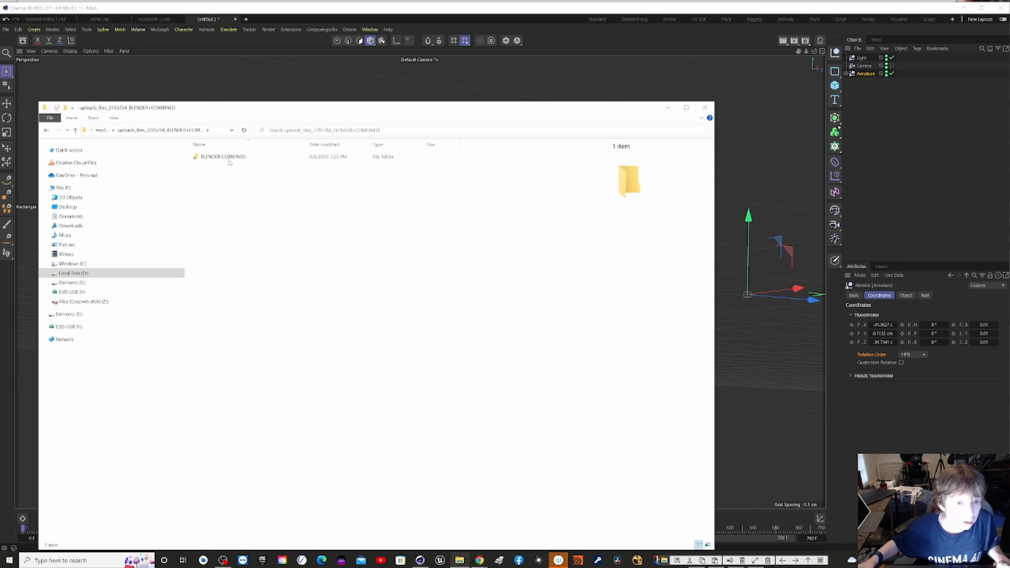
double_click(232, 156)
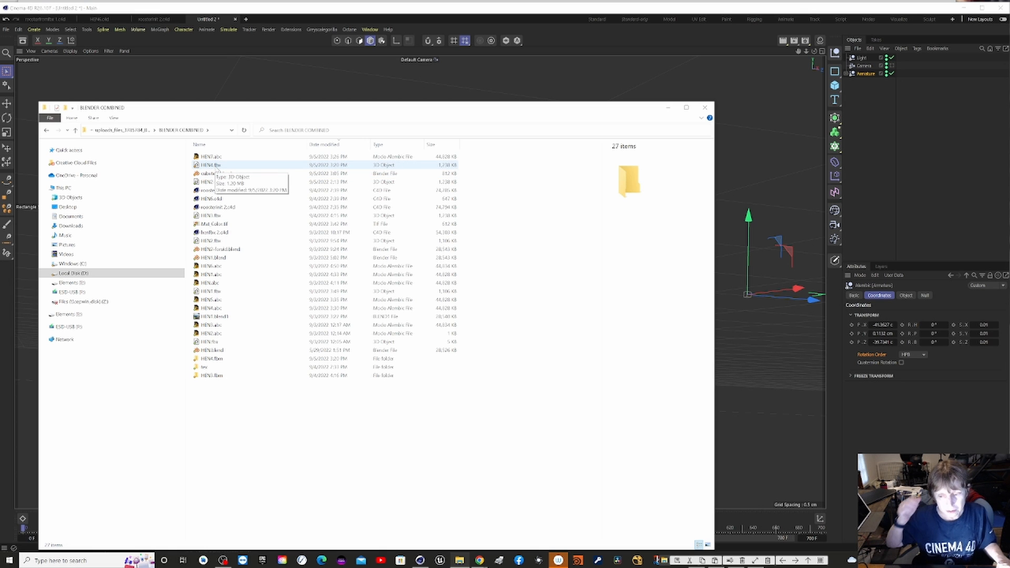
double_click(217, 165)
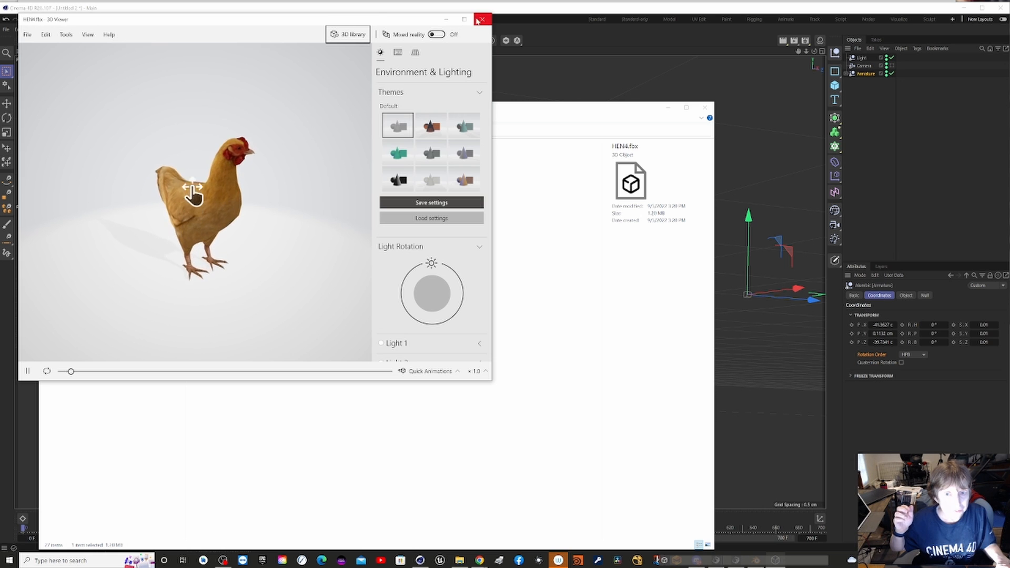
left_click(481, 20)
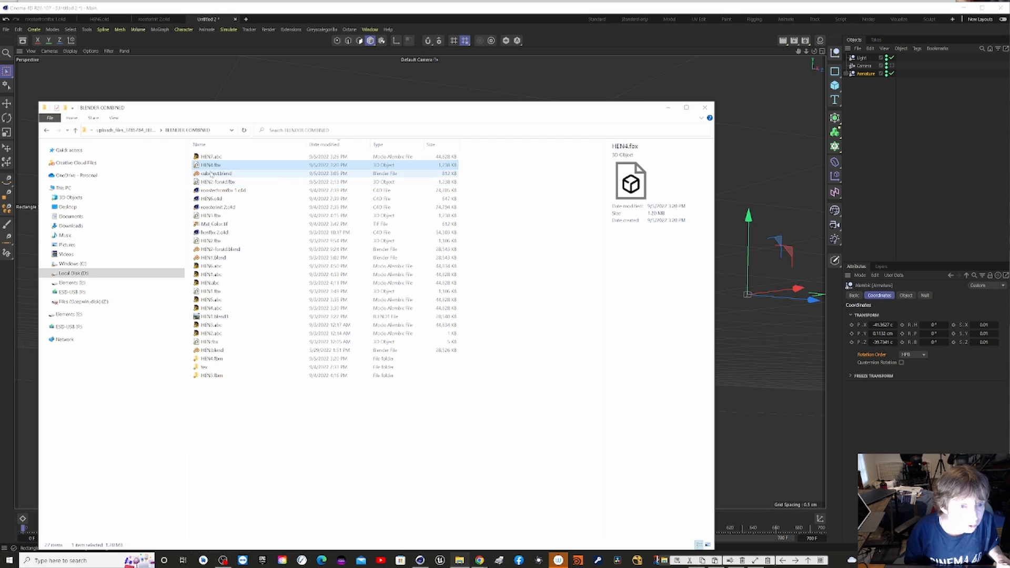
Apply chicken_Diffuse.jpg from the HEN4.fbm folder to the chicken object under Armature, copying the image to the project location
double_click(213, 360)
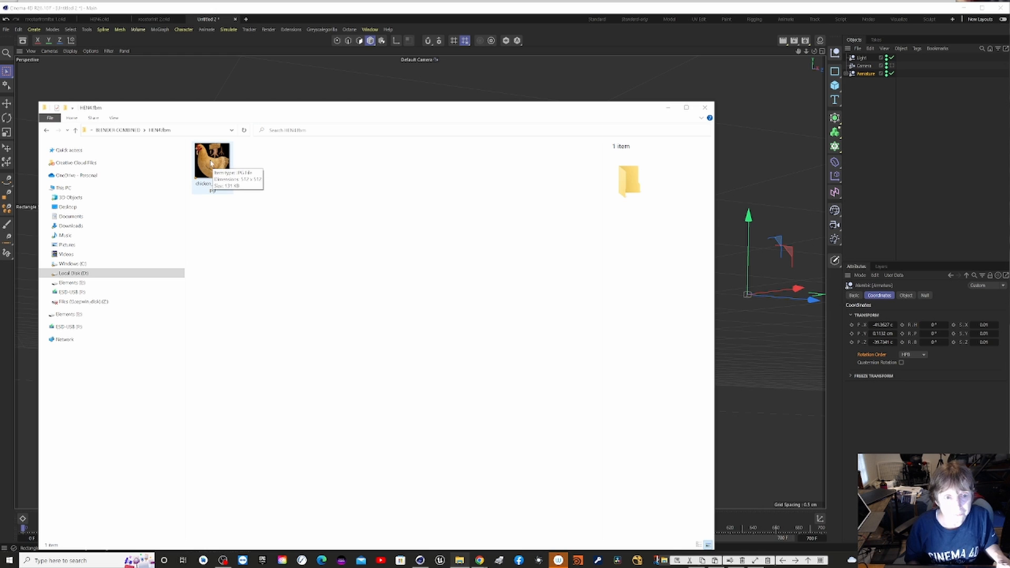
left_click_drag(211, 162, 875, 106)
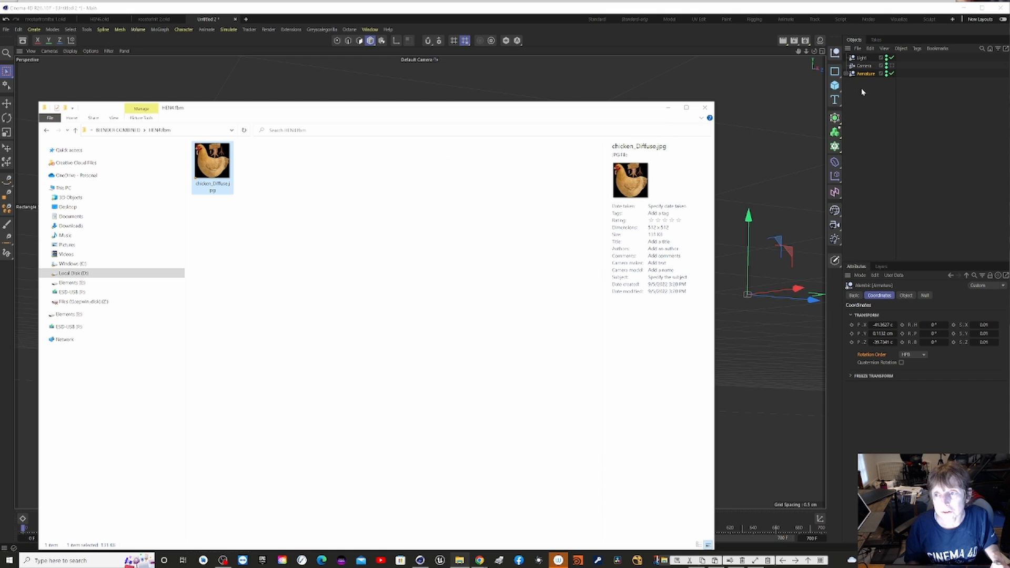
left_click(848, 74)
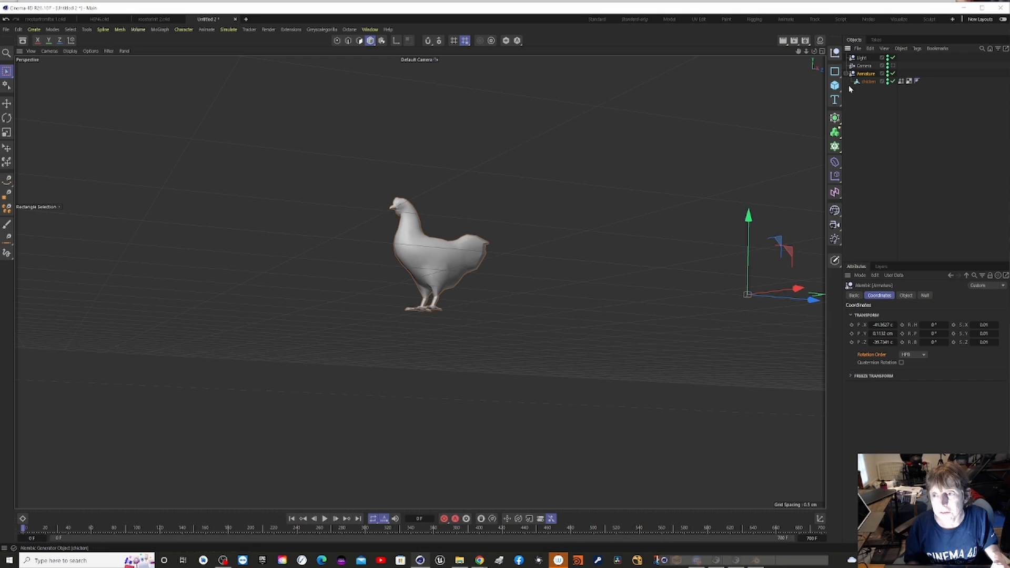
left_click(866, 82)
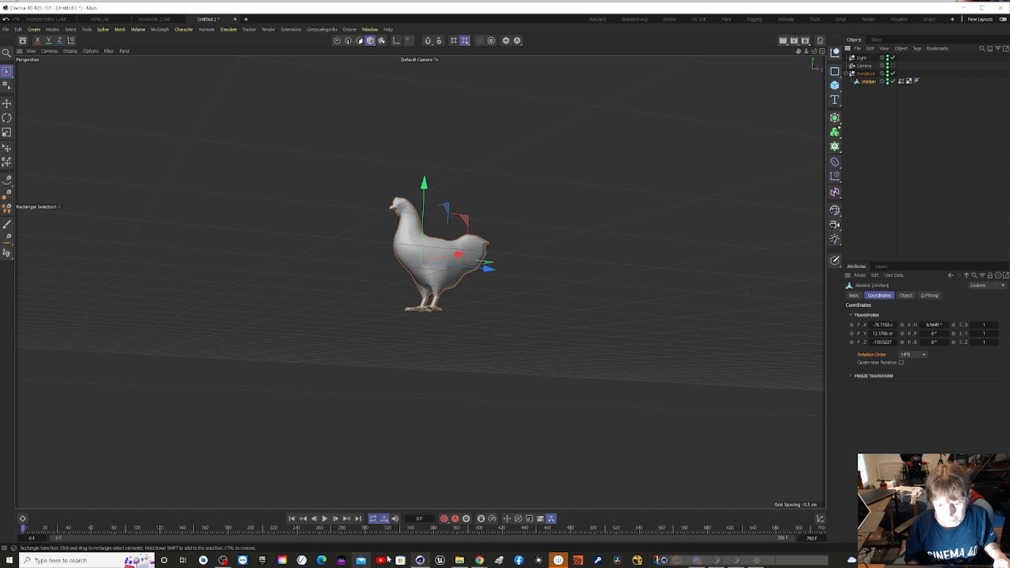
left_click(461, 561)
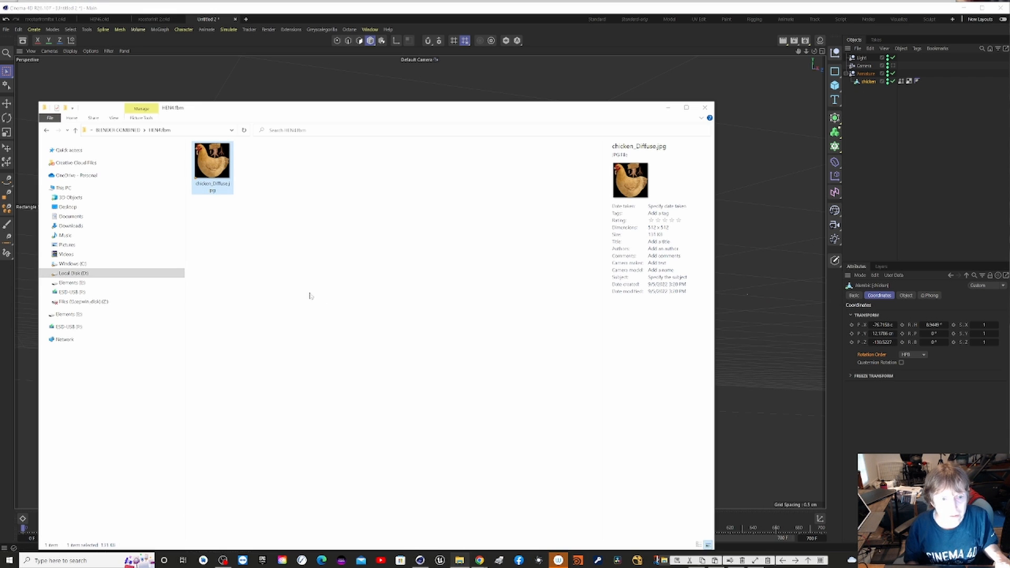
left_click_drag(211, 172, 894, 81)
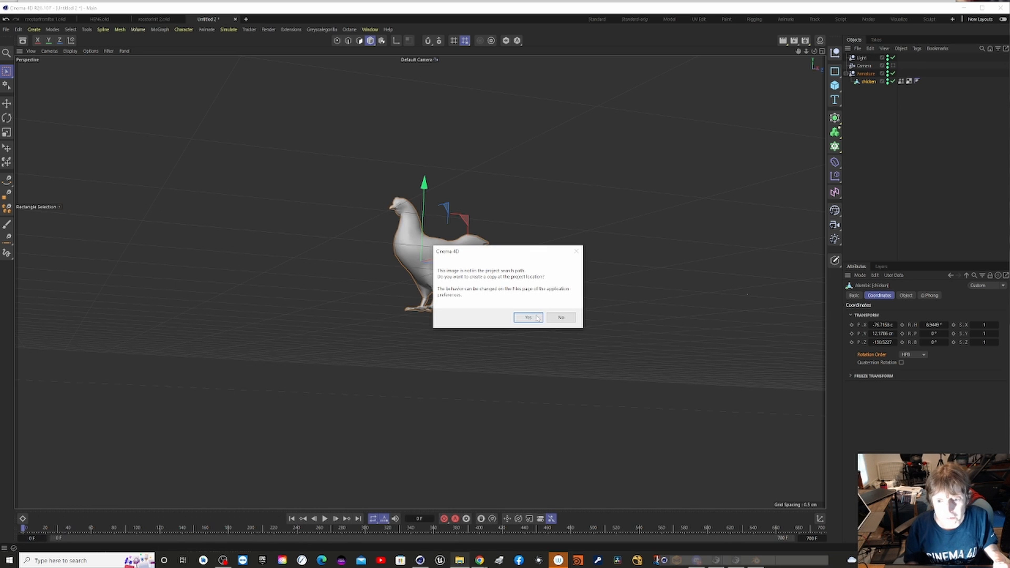
left_click(529, 318)
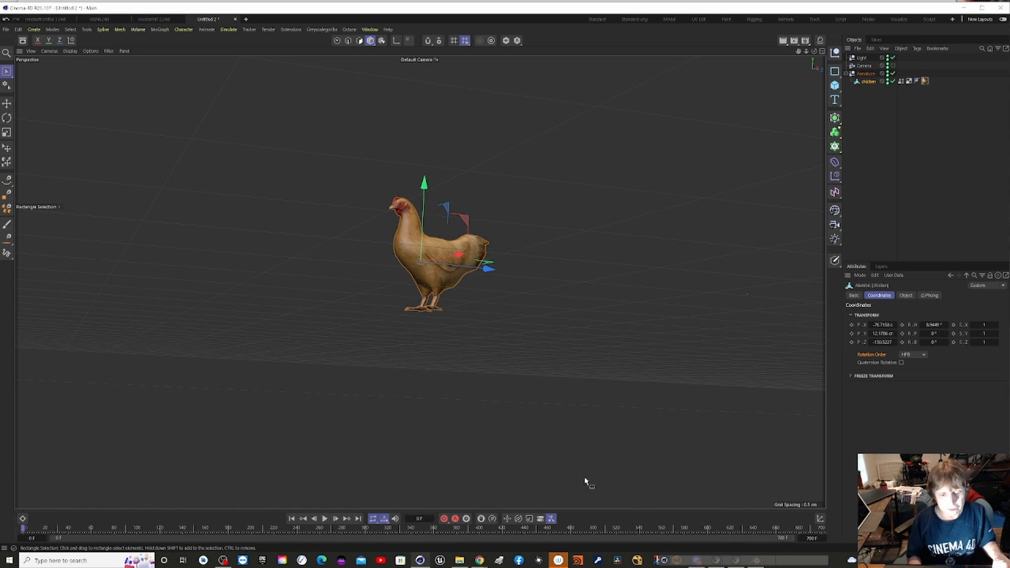
Play the textured chicken's animation on the timeline and activate the Move tool
left_click(325, 518)
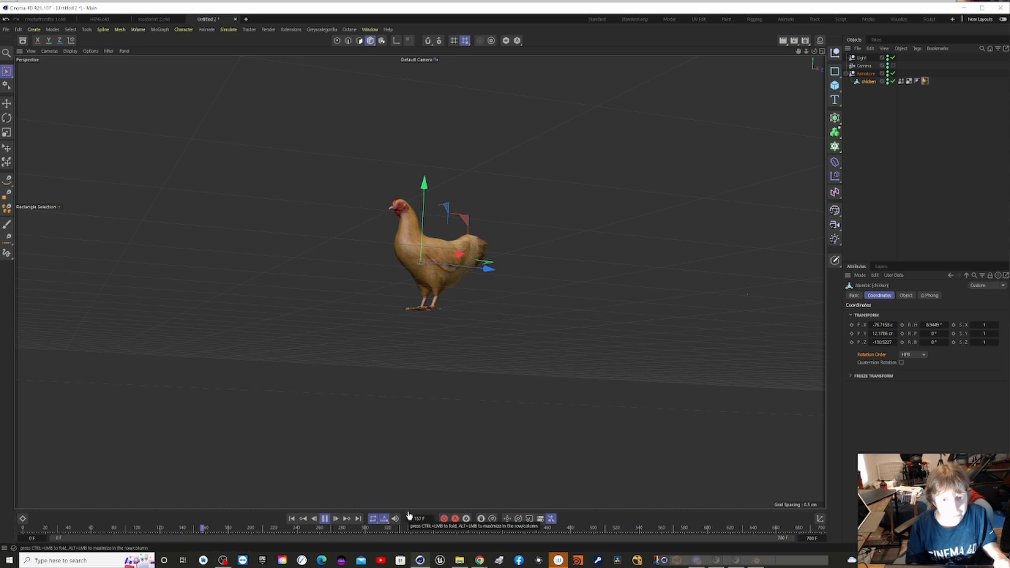
left_click(7, 118)
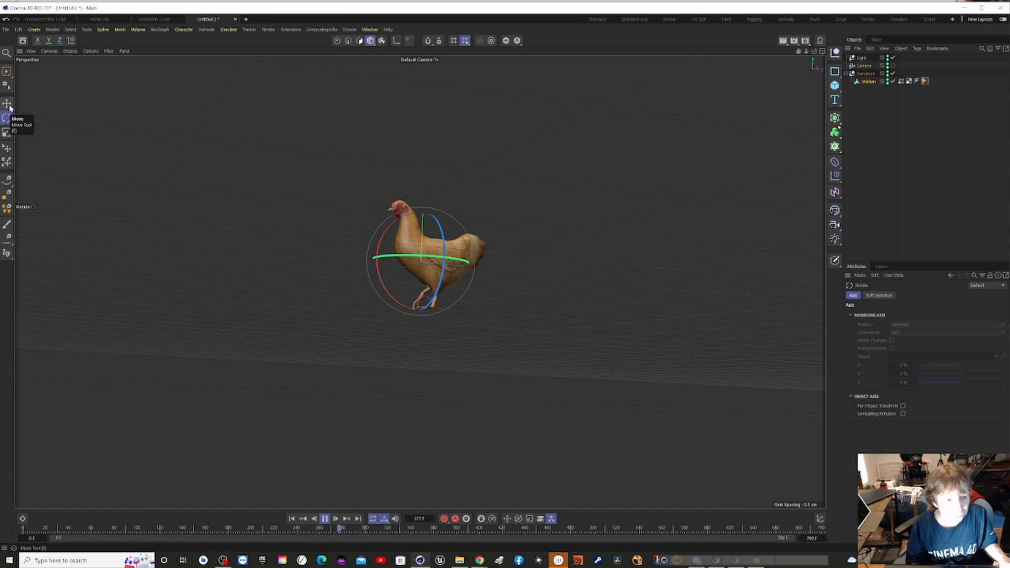
left_click(8, 106)
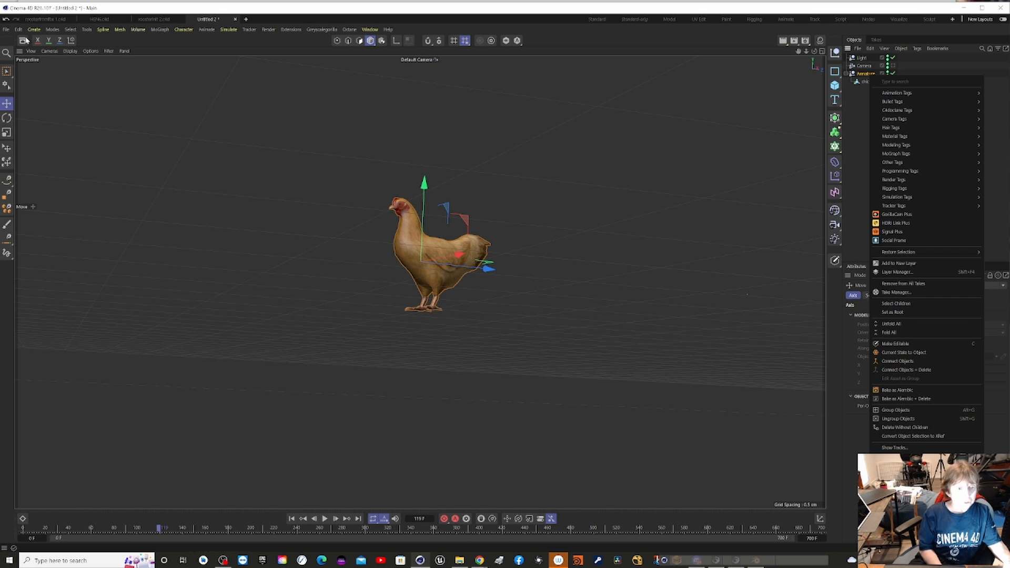
Switch to the open HEN6.c4d project containing the two chickens
left_click(45, 20)
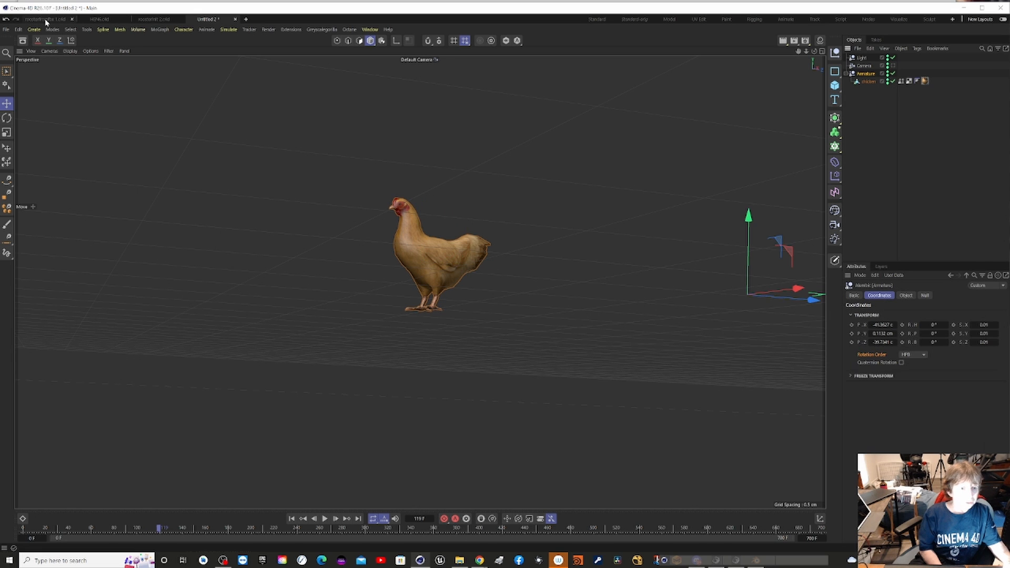
left_click(103, 20)
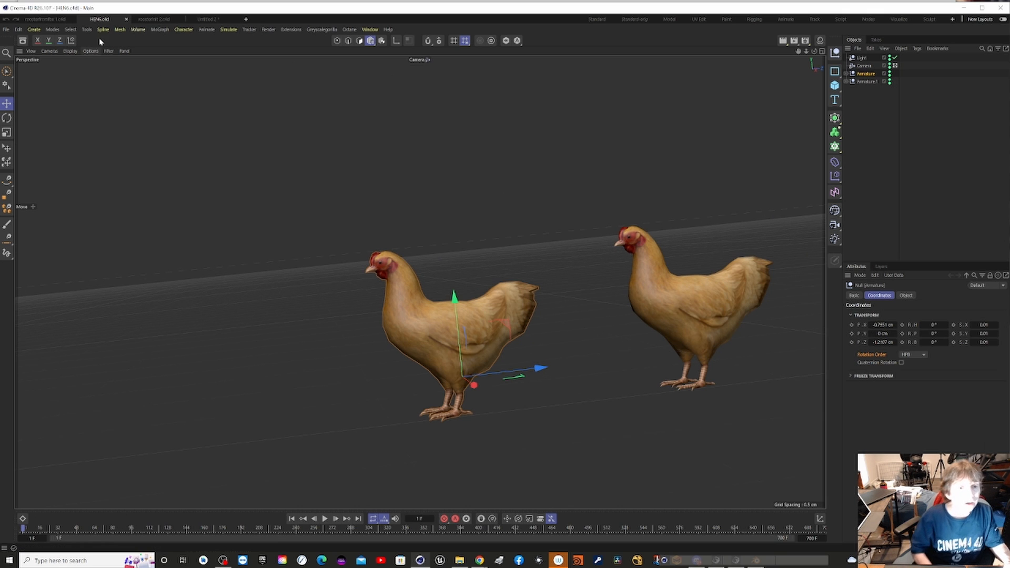
Switch through the untitled chicken project and the rooster project, and create a new empty project
left_click(210, 20)
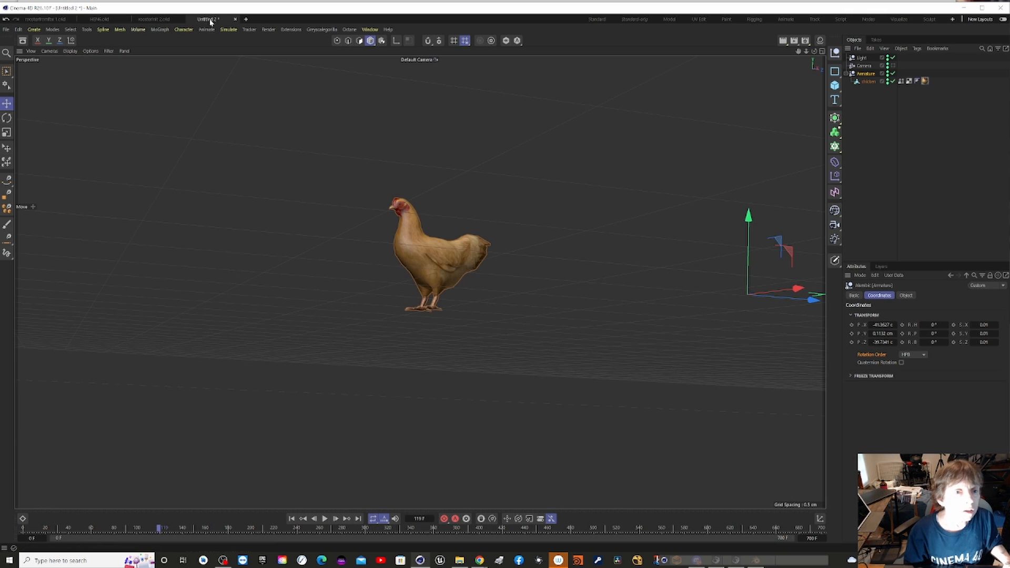
left_click(150, 19)
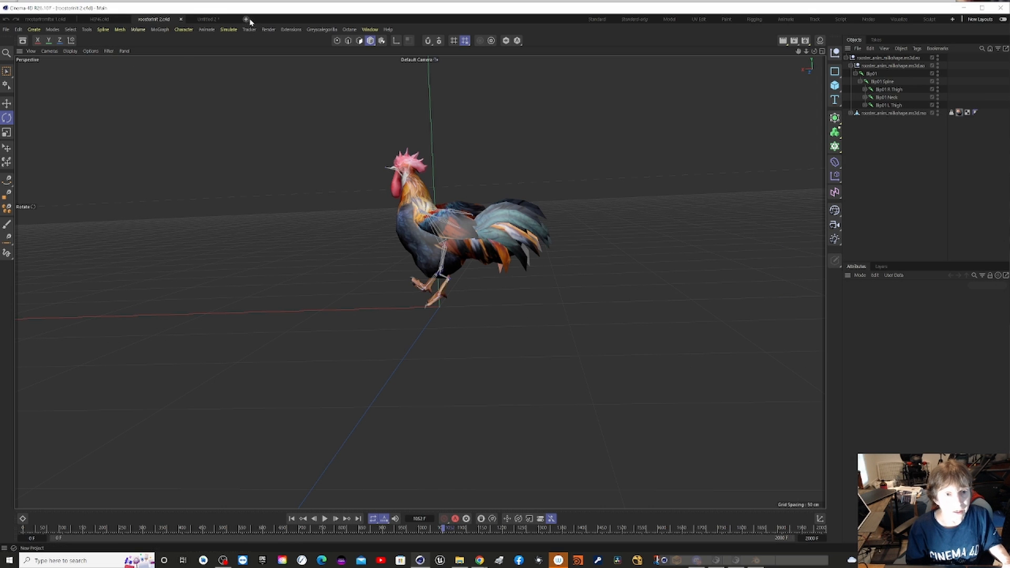
left_click(7, 30)
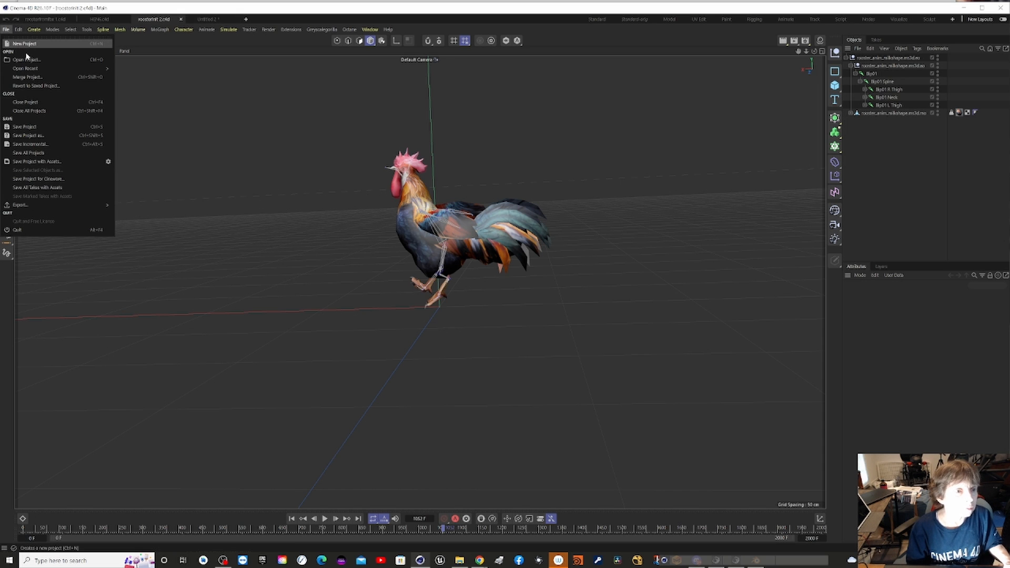
left_click(25, 43)
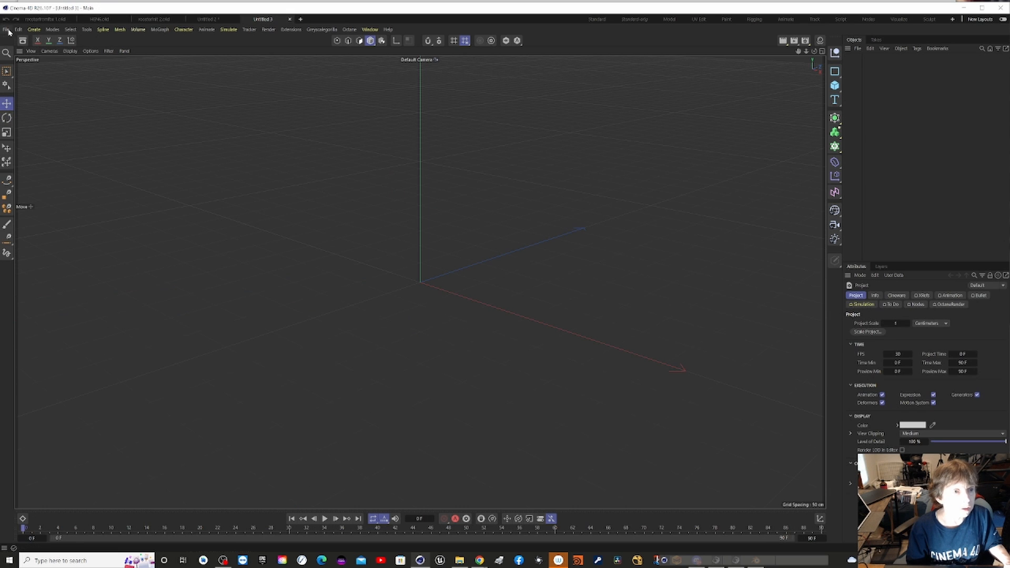
Merge rooster_anim_fbx.FBX from the rooster folder in D:\models into the new project, accepting the import settings
left_click(6, 30)
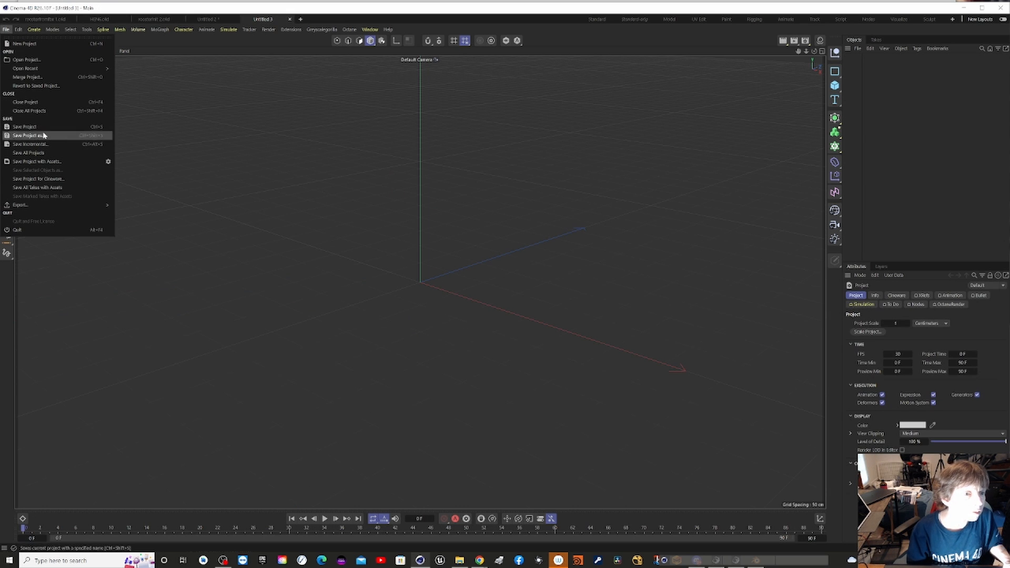
left_click(27, 78)
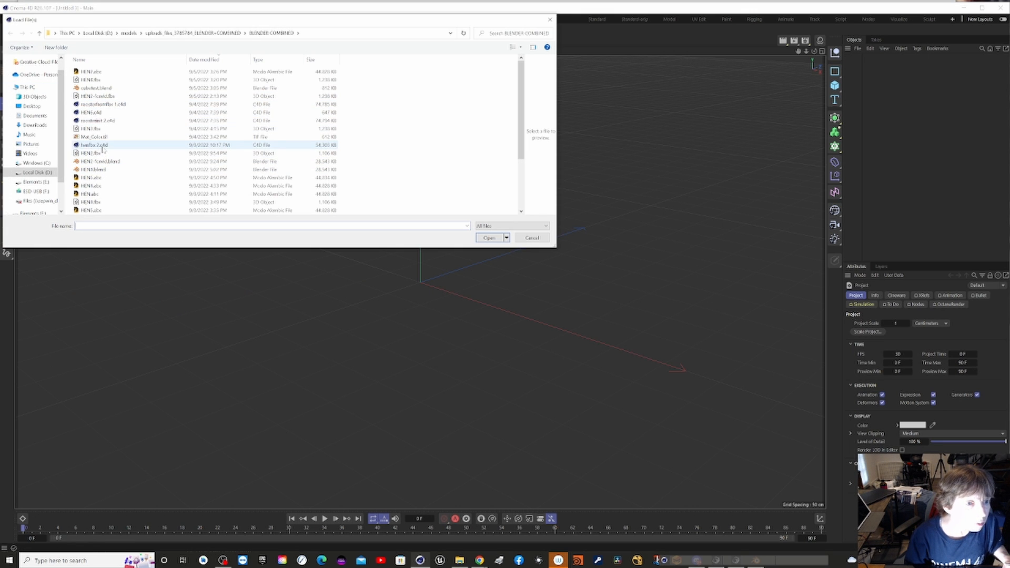
scroll(104, 149, "down", 3)
scroll(102, 148, "up", 3)
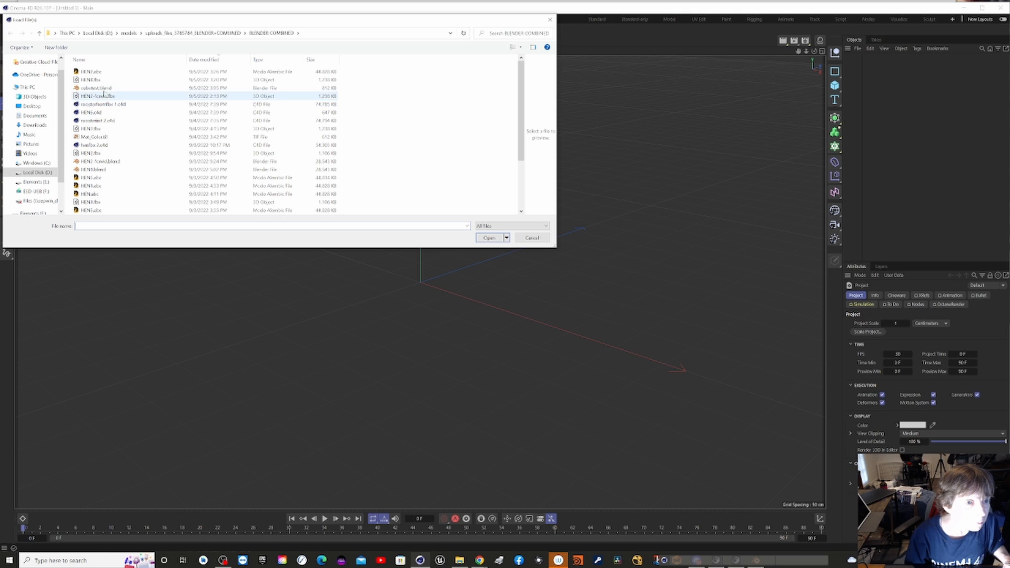
scroll(95, 91, "down", 2)
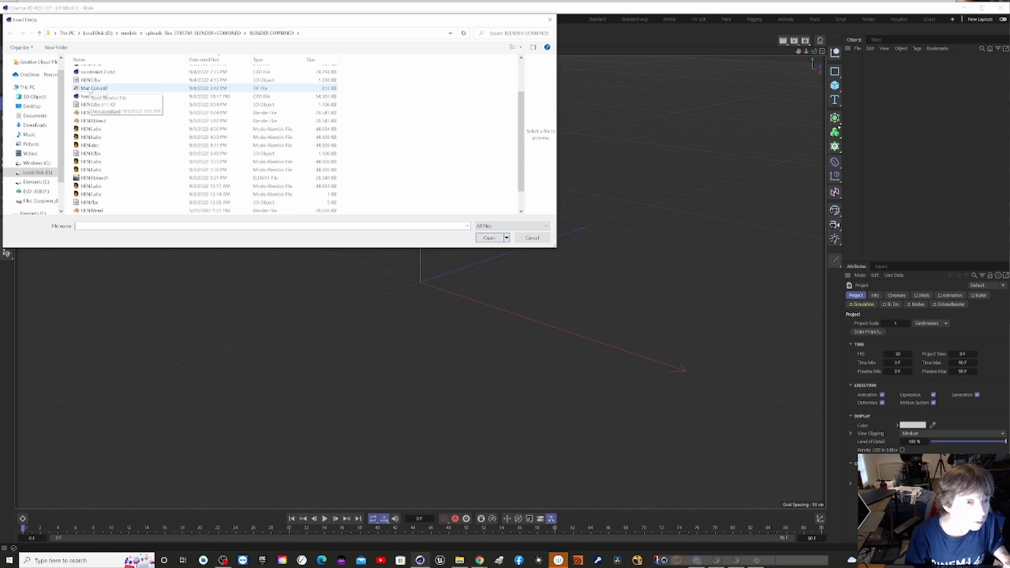
scroll(91, 90, "down", 1)
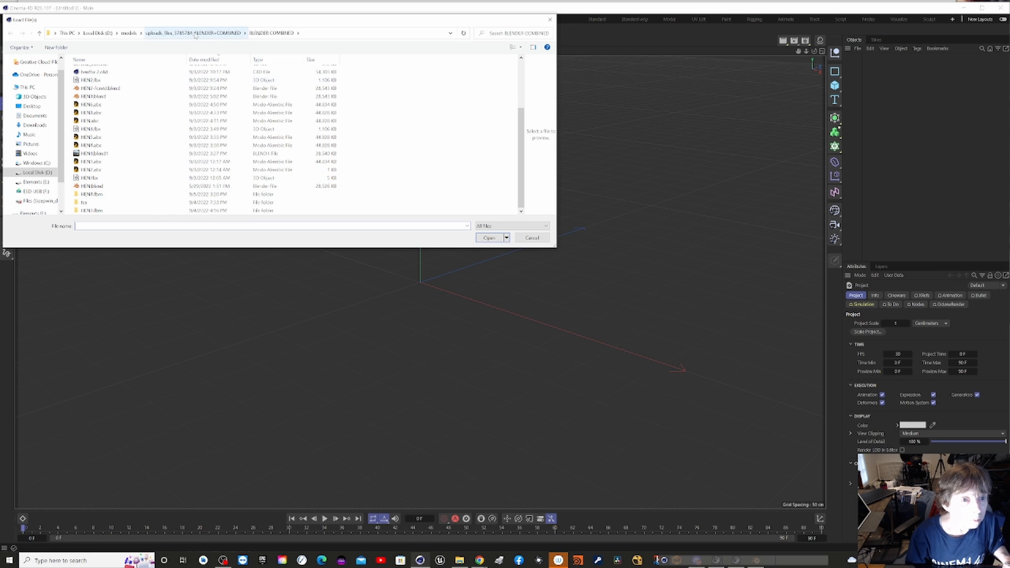
left_click(129, 33)
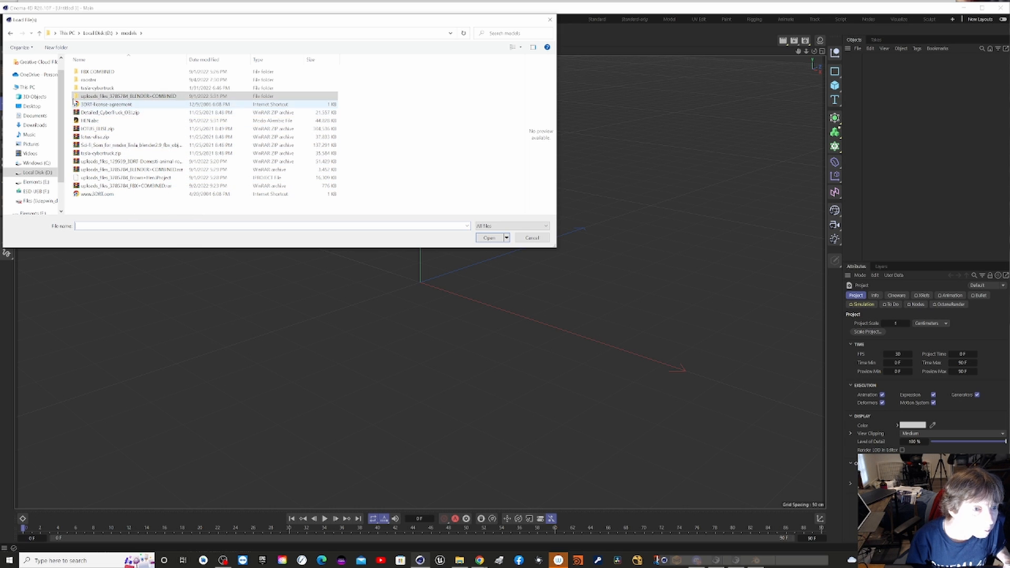
double_click(84, 79)
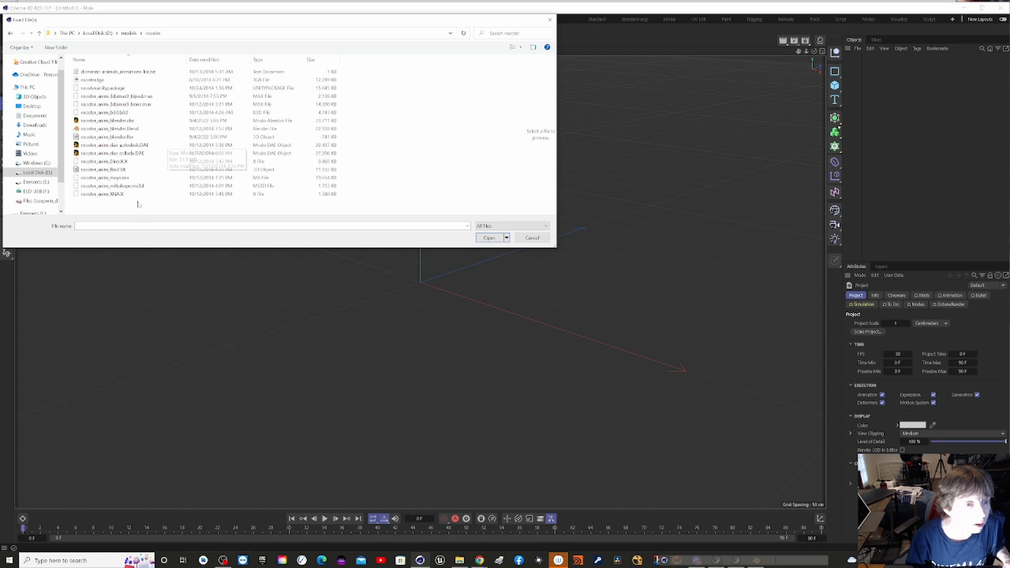
left_click(107, 171)
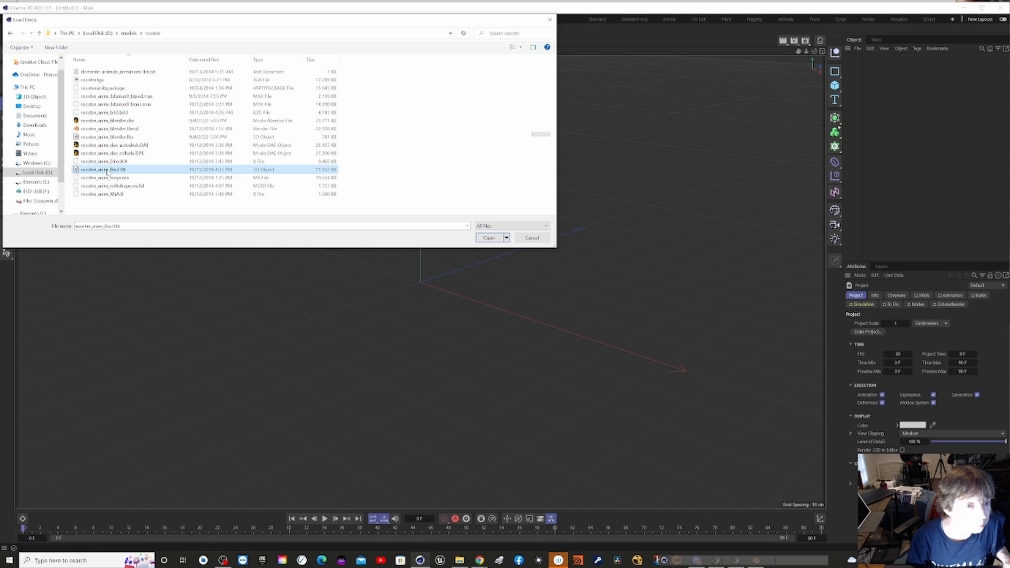
left_click(489, 237)
left_click(476, 340)
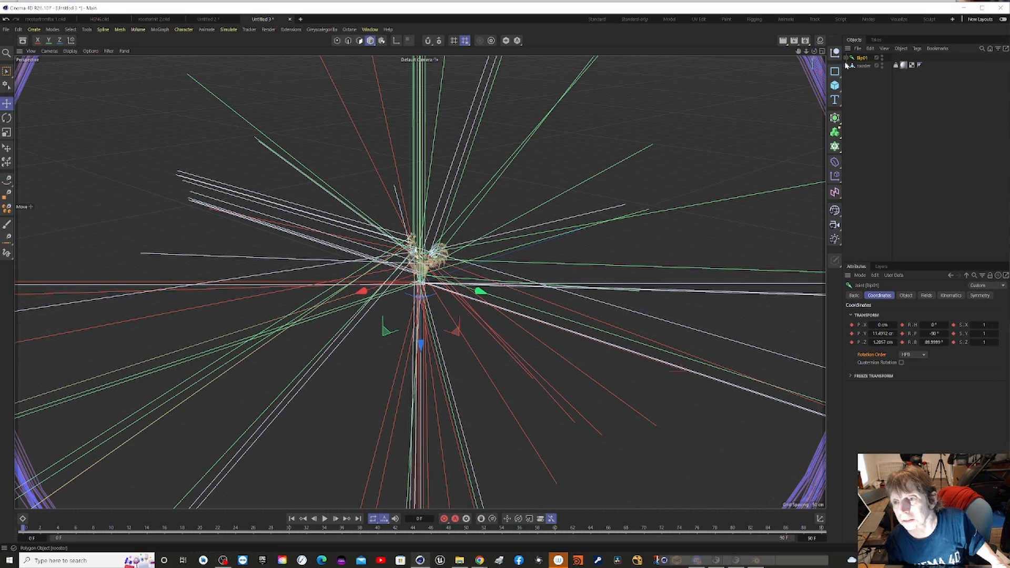
Hide the Bip01 joint chain in the viewport and renderer, and expand it in the object hierarchy
left_click(882, 56)
left_click(882, 56)
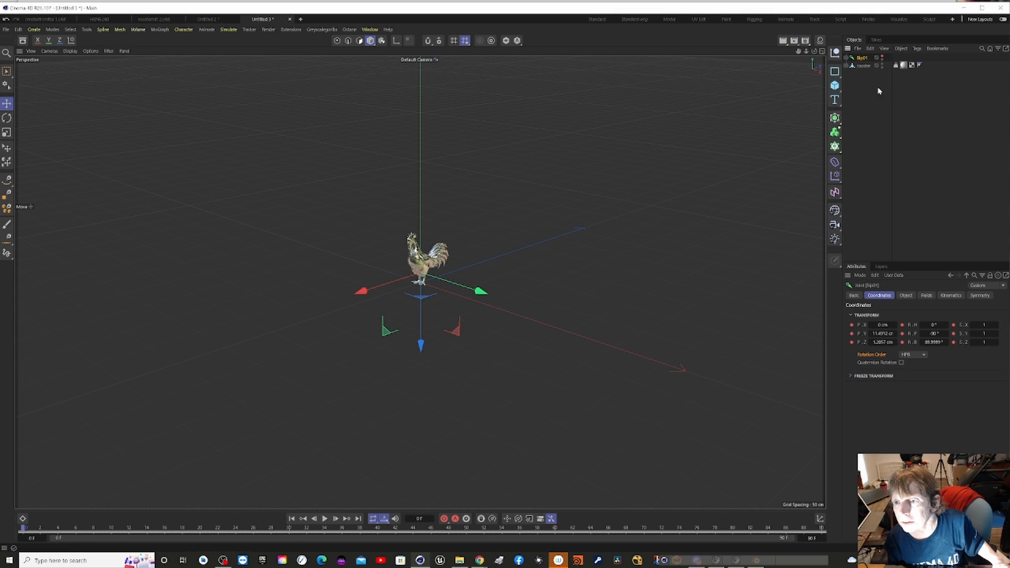
left_click(846, 57)
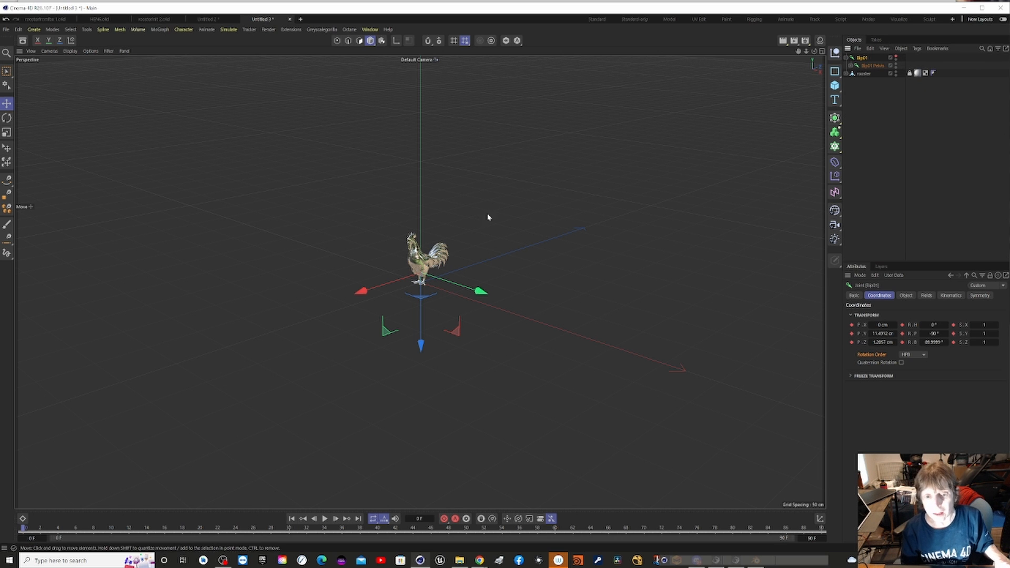
scroll(467, 247, "up", 5)
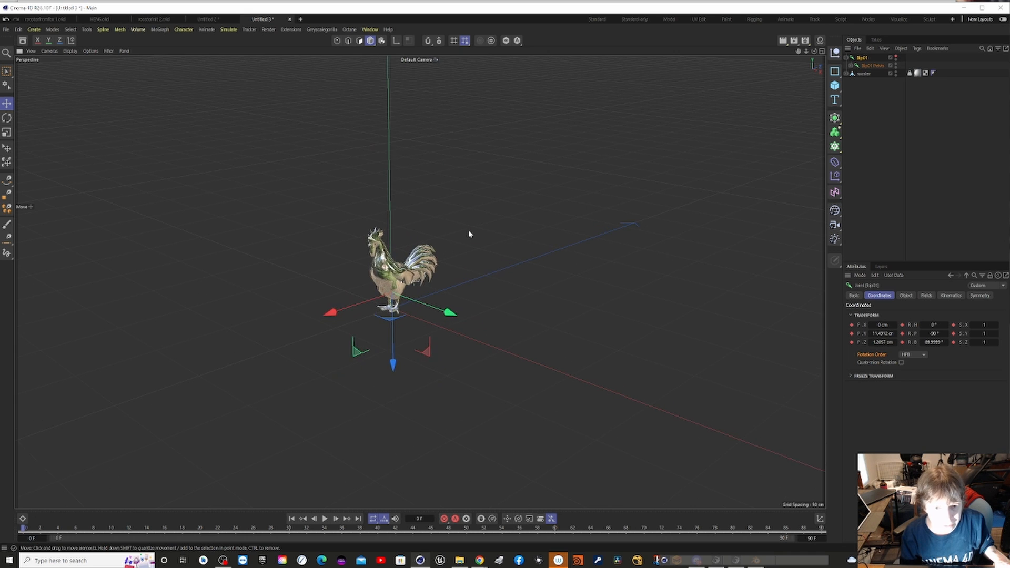
scroll(470, 234, "up", 1)
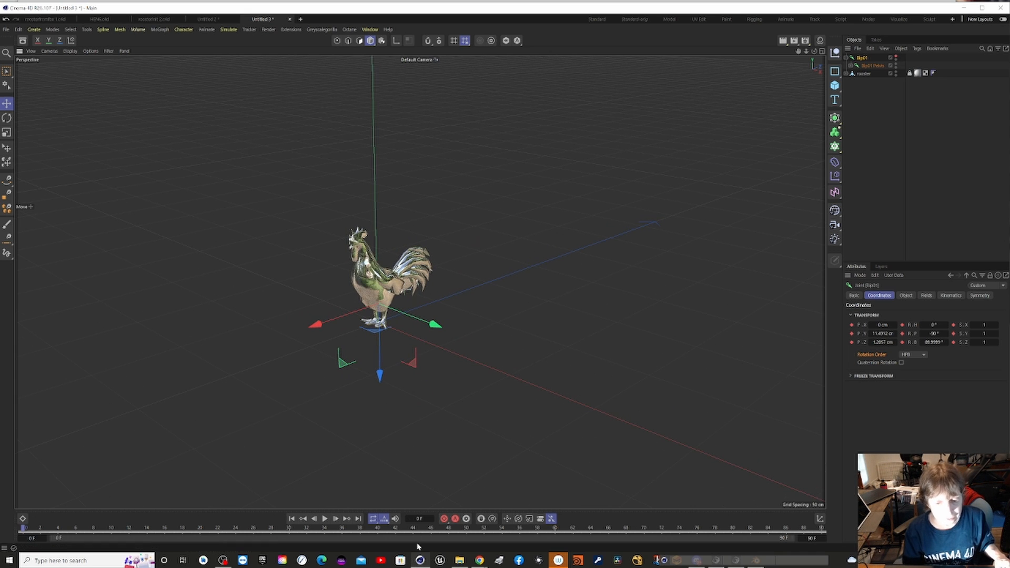
Switch to File Explorer, open the rooster folder in D:\models and move the window clear of the object hierarchy
left_click(459, 561)
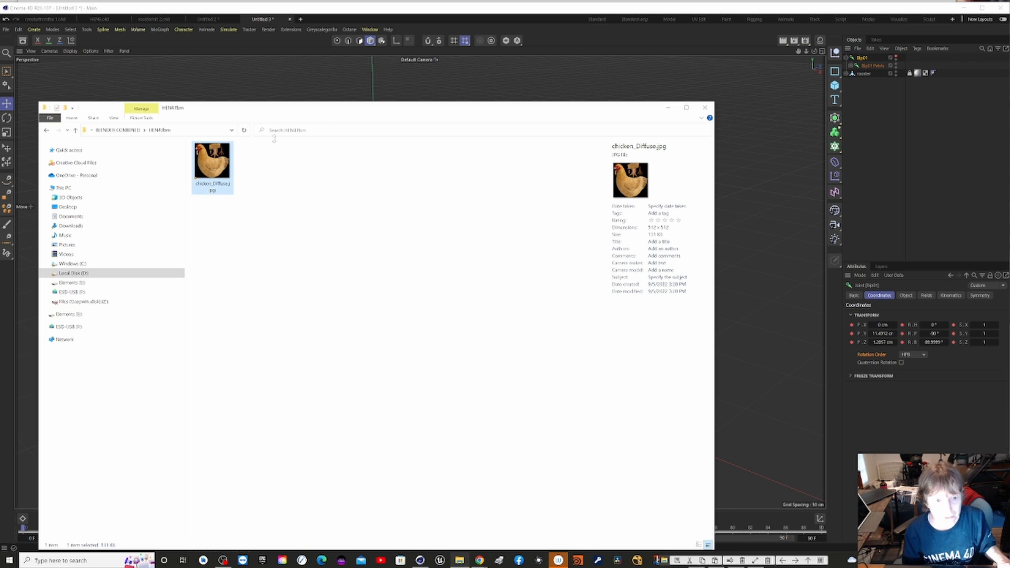
left_click(120, 131)
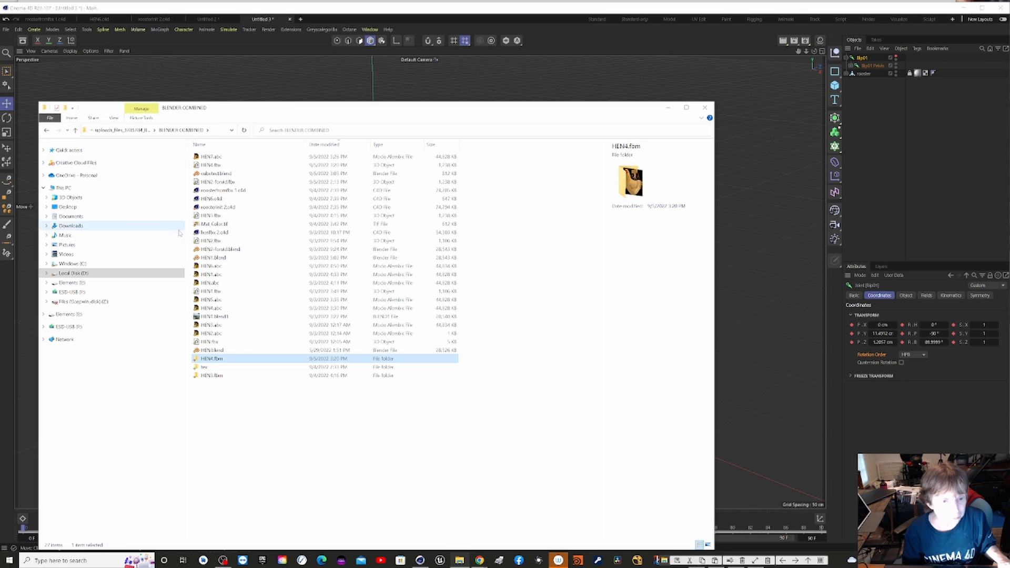
left_click(136, 131)
left_click(102, 130)
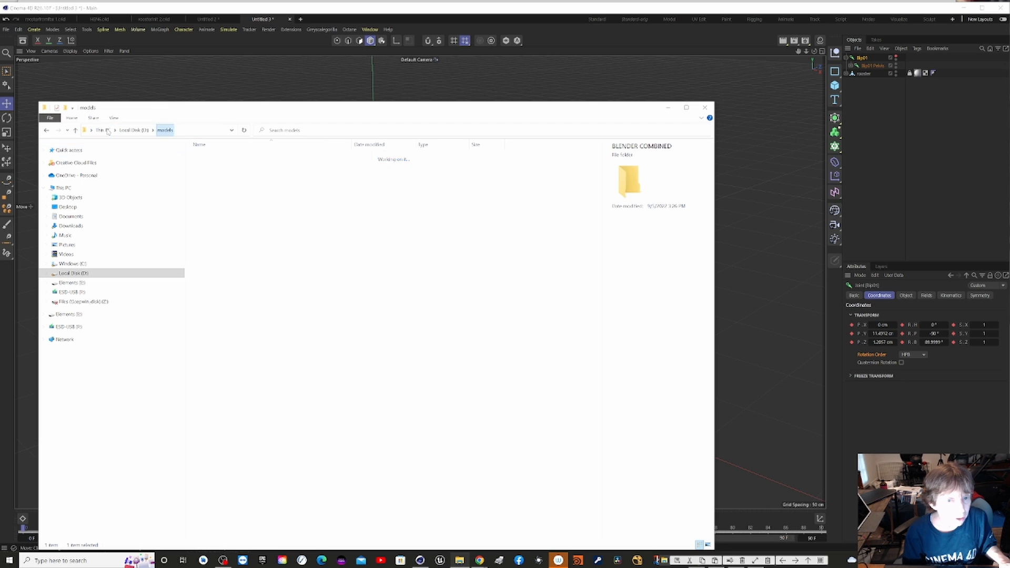
double_click(210, 165)
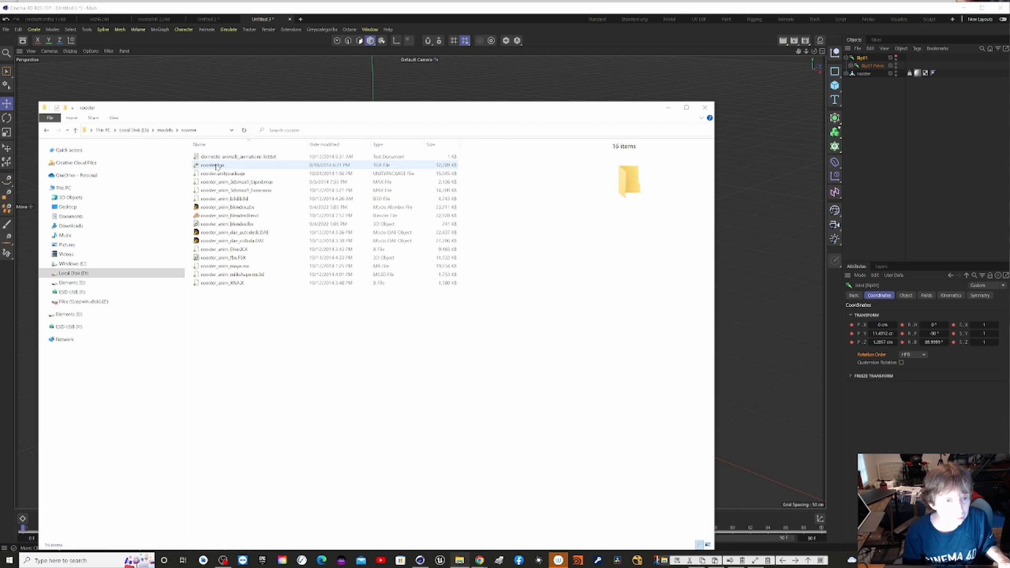
left_click_drag(320, 114, 465, 312)
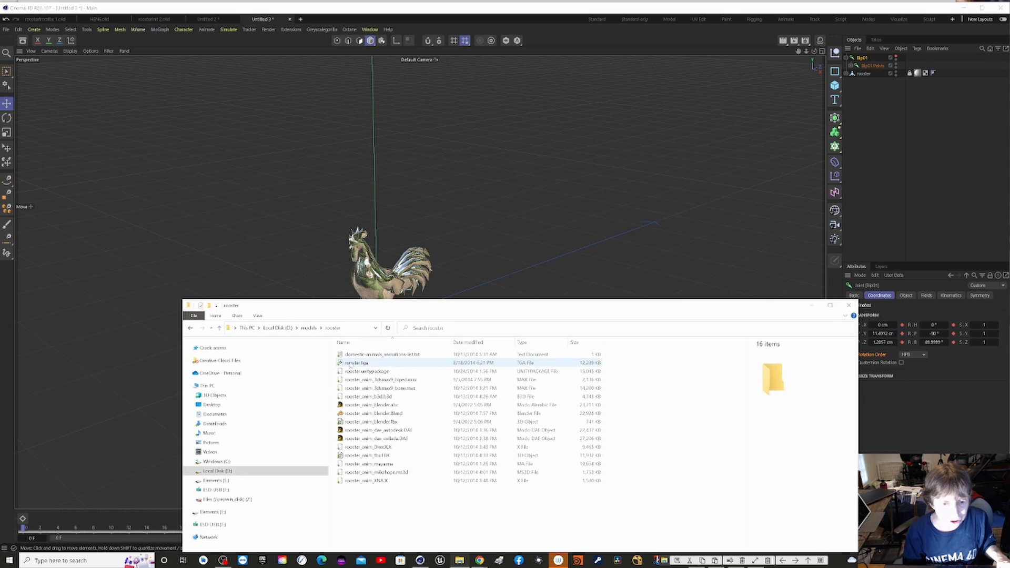
Apply rooster.tga to the rooster object, copying the image to the project location, and play the animation
left_click(350, 363)
left_click_drag(350, 362, 875, 73)
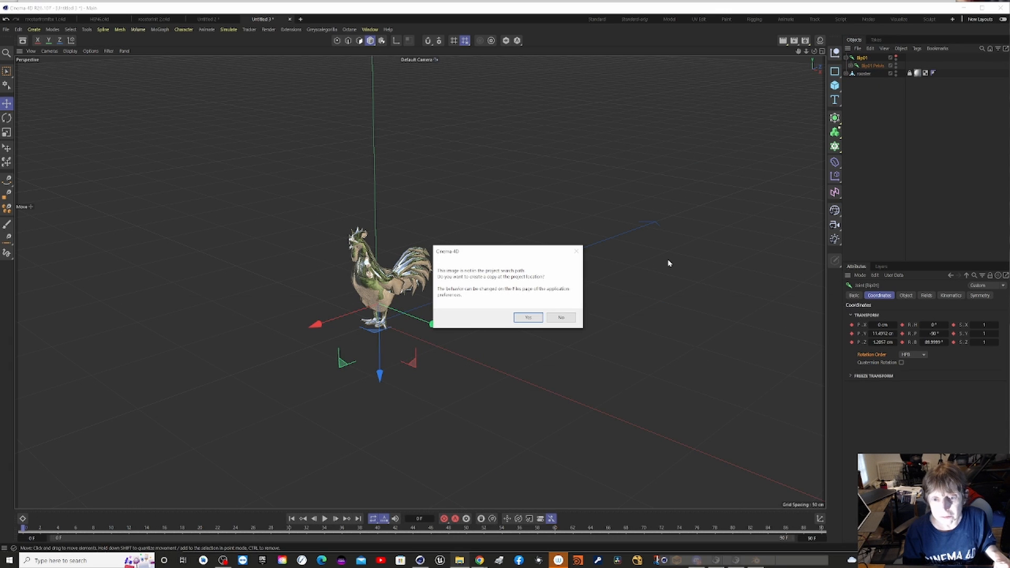
left_click(528, 317)
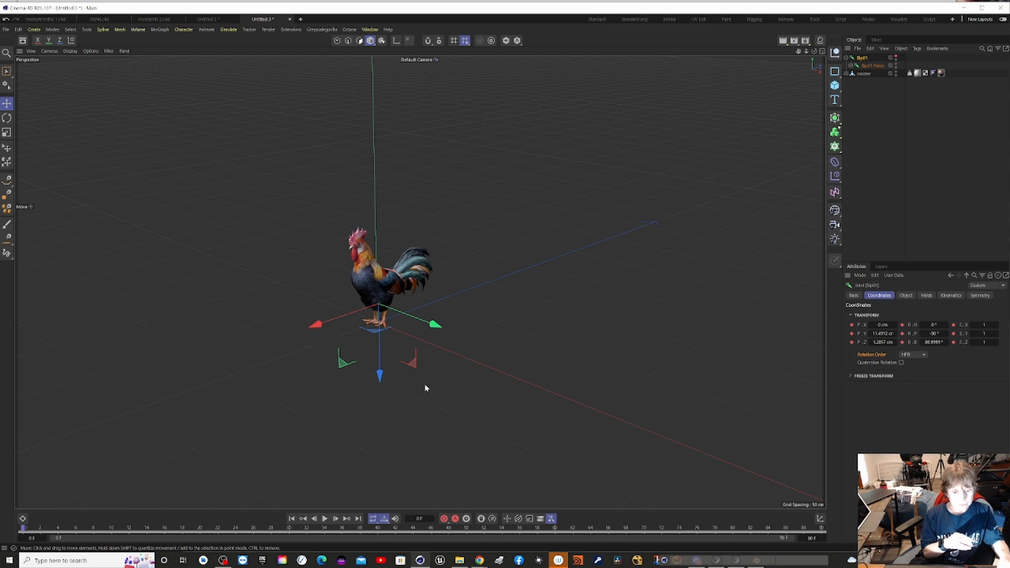
left_click(324, 519)
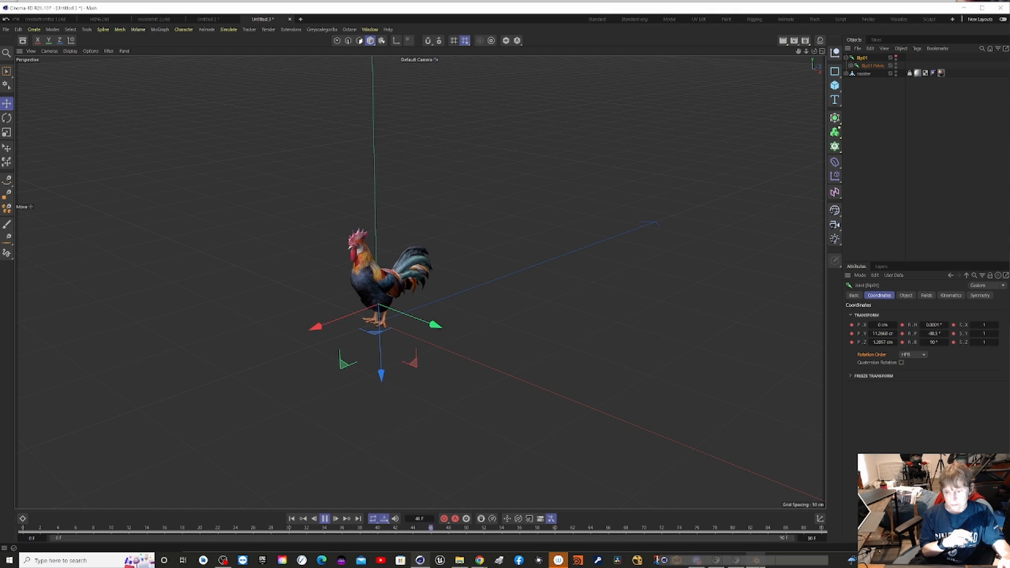
mouse_move(756, 561)
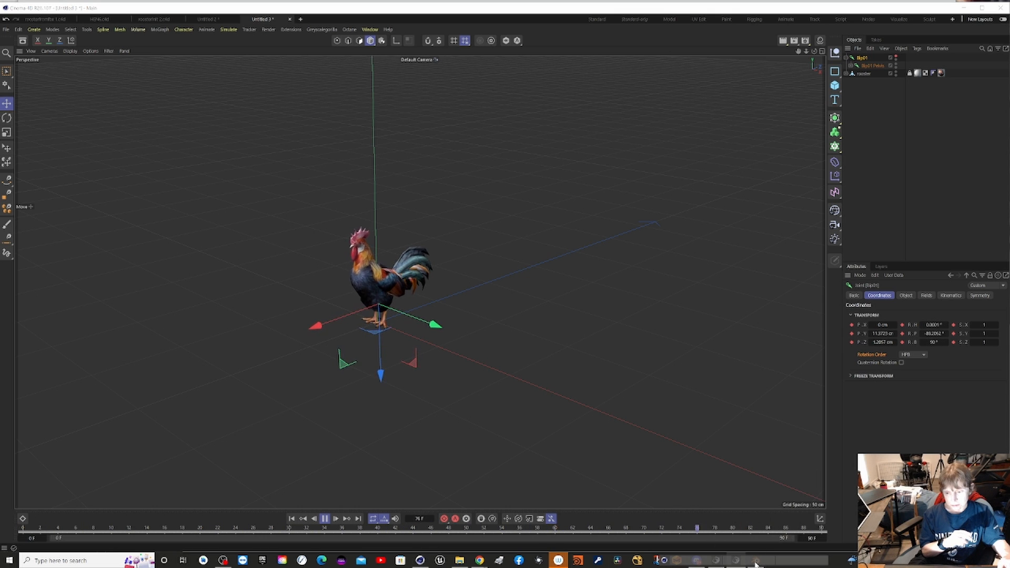
Switch to Blender, examine the FBX export settings for the chicken and close the dialog without exporting
left_click(750, 528)
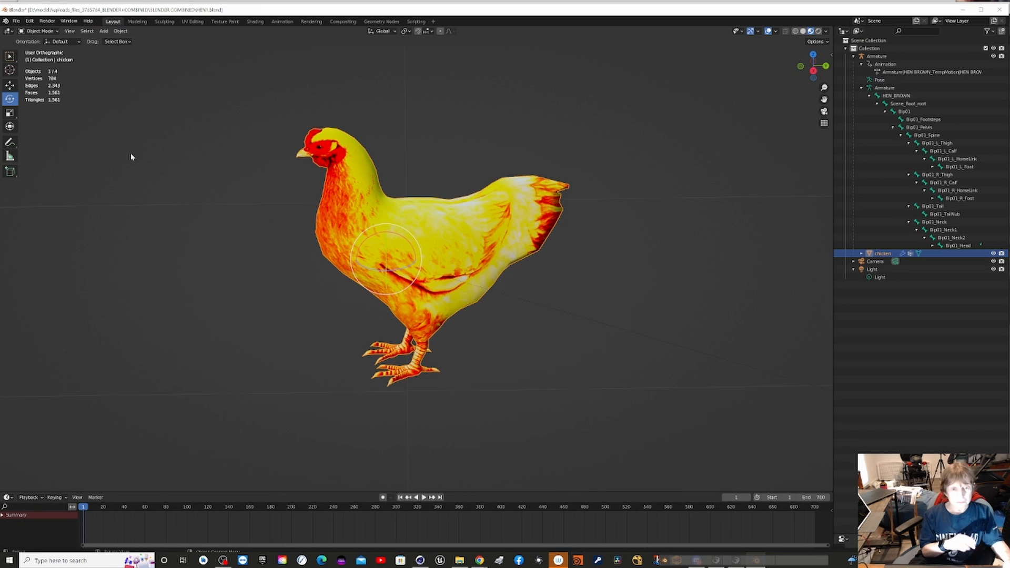
left_click(17, 23)
mouse_move(62, 137)
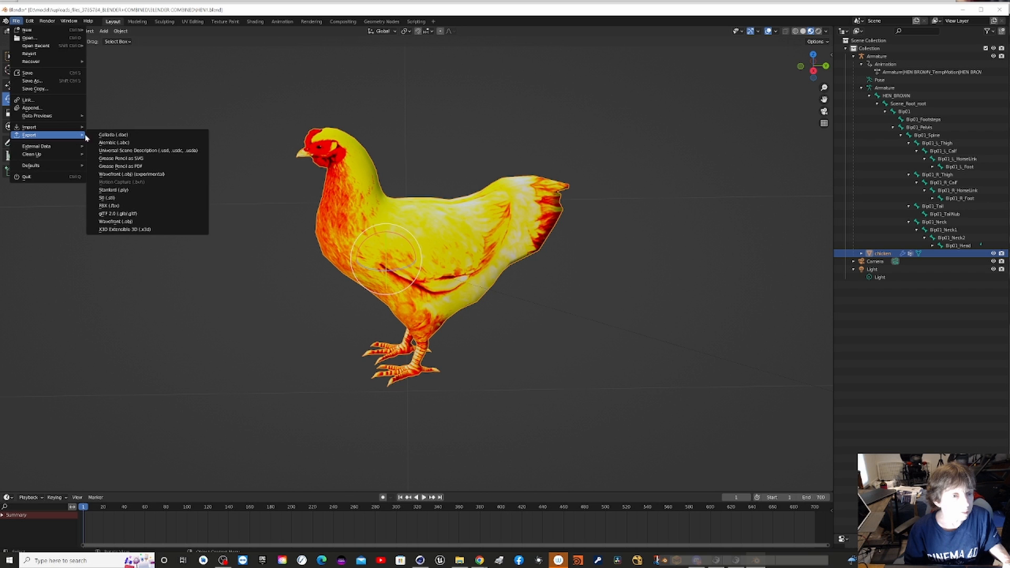
left_click(152, 206)
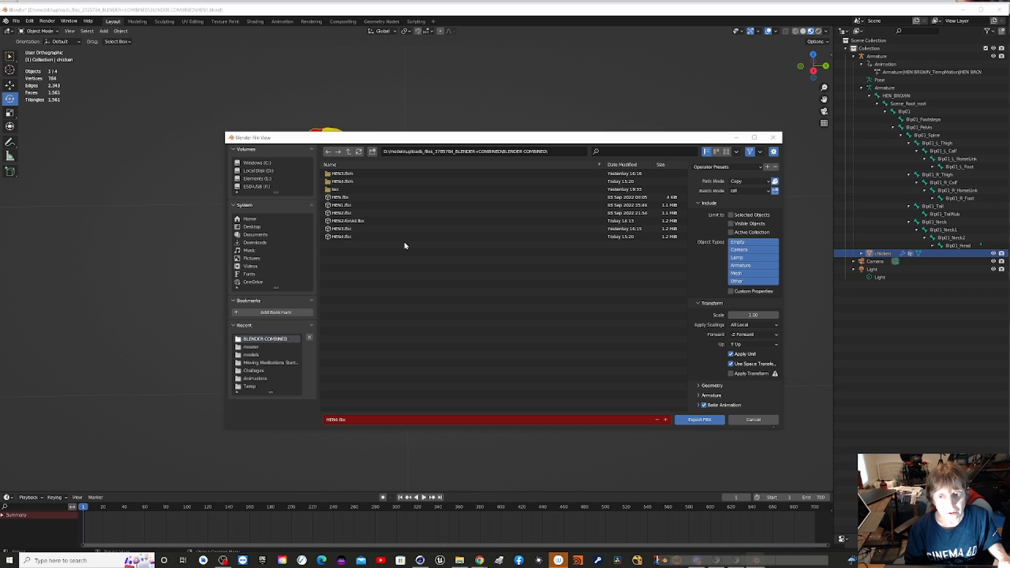
left_click(753, 420)
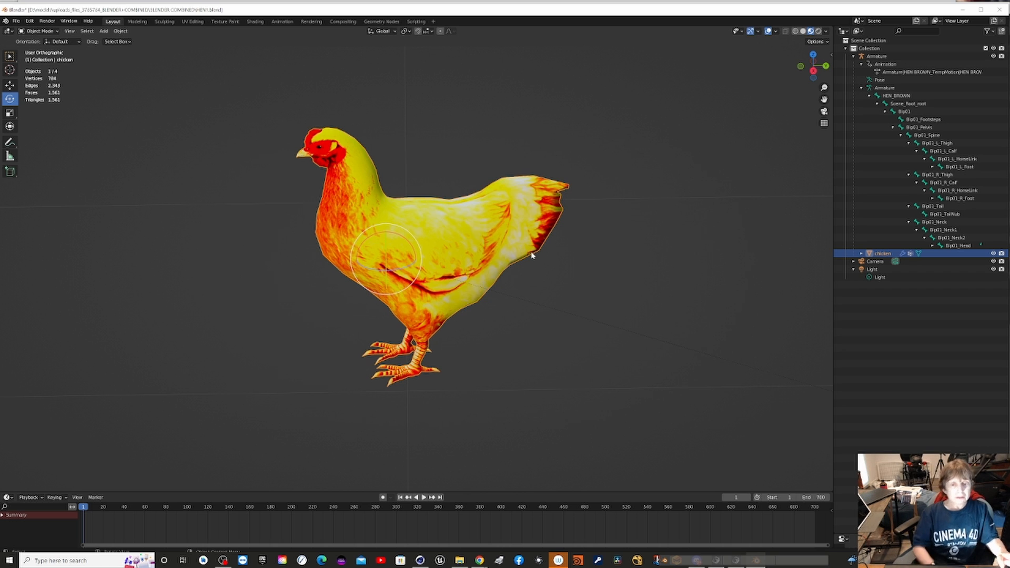